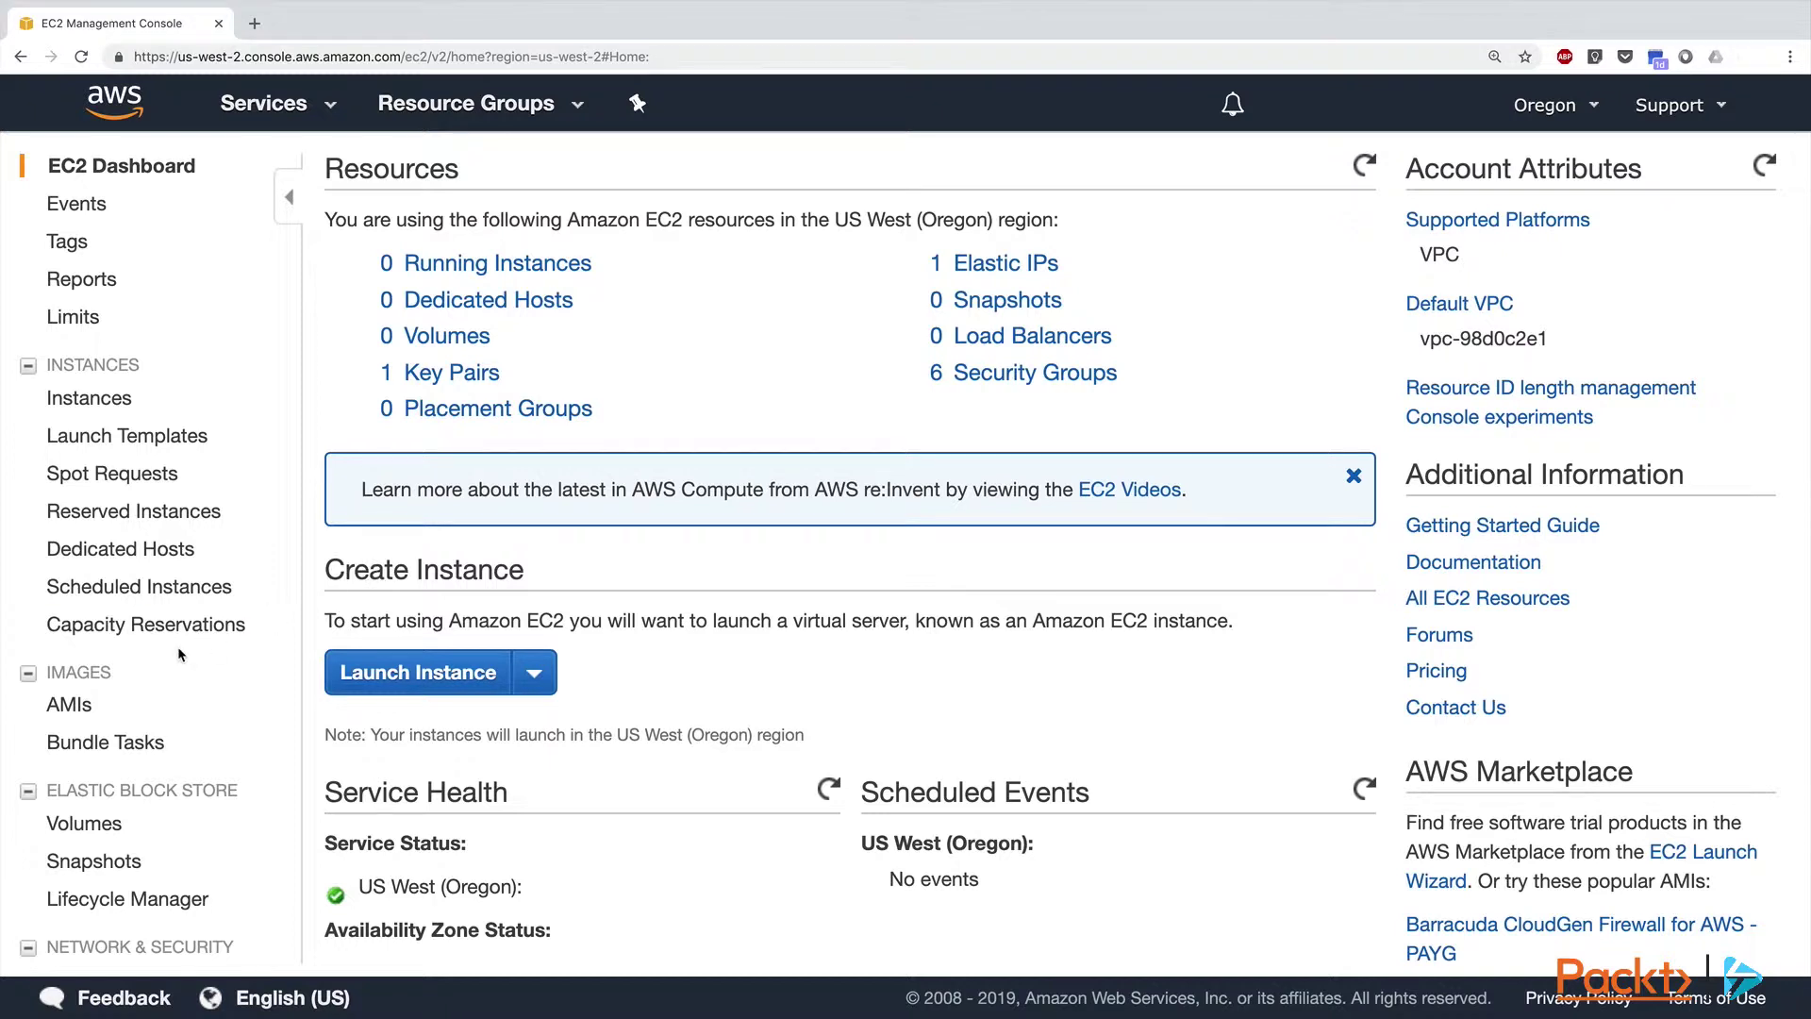
Step: Allocate a new Elastic IP address from the Amazon pool and leave only that address selected in the list
{"action": "scroll", "coordinate": [178, 647], "scroll_direction": "down", "scroll_amount": 3}
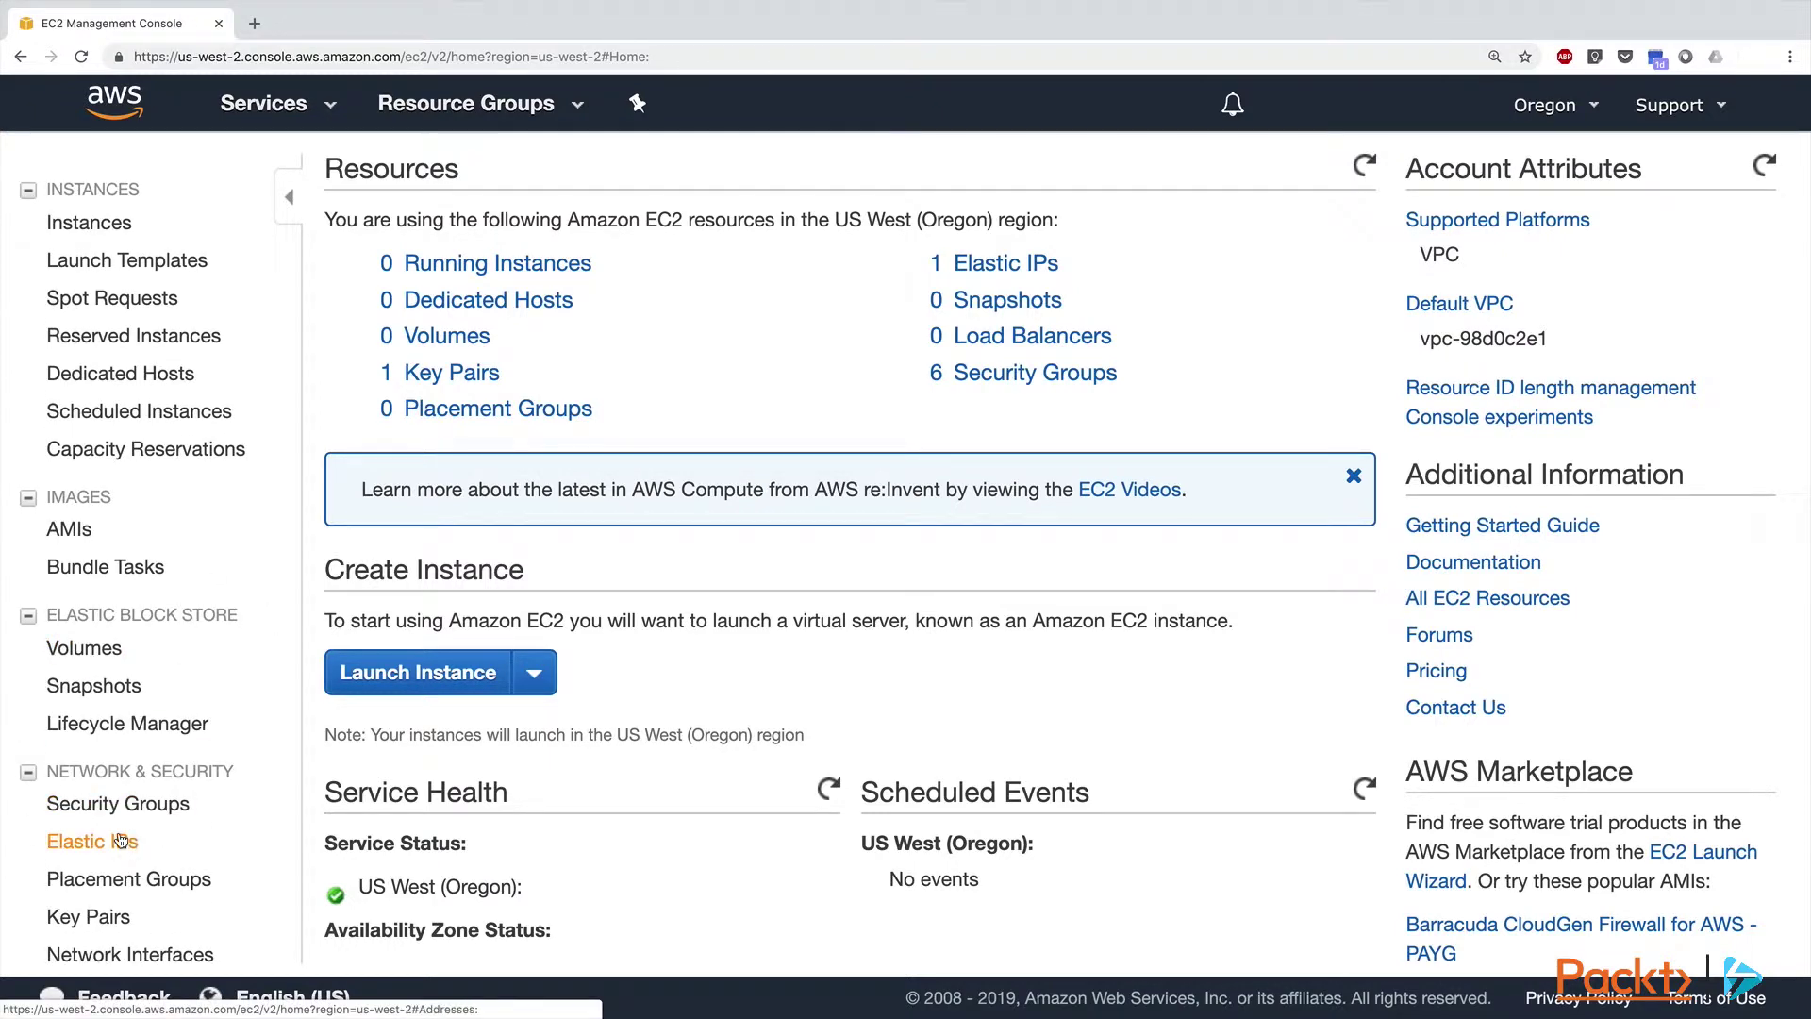
{"action": "left_click", "coordinate": [118, 840]}
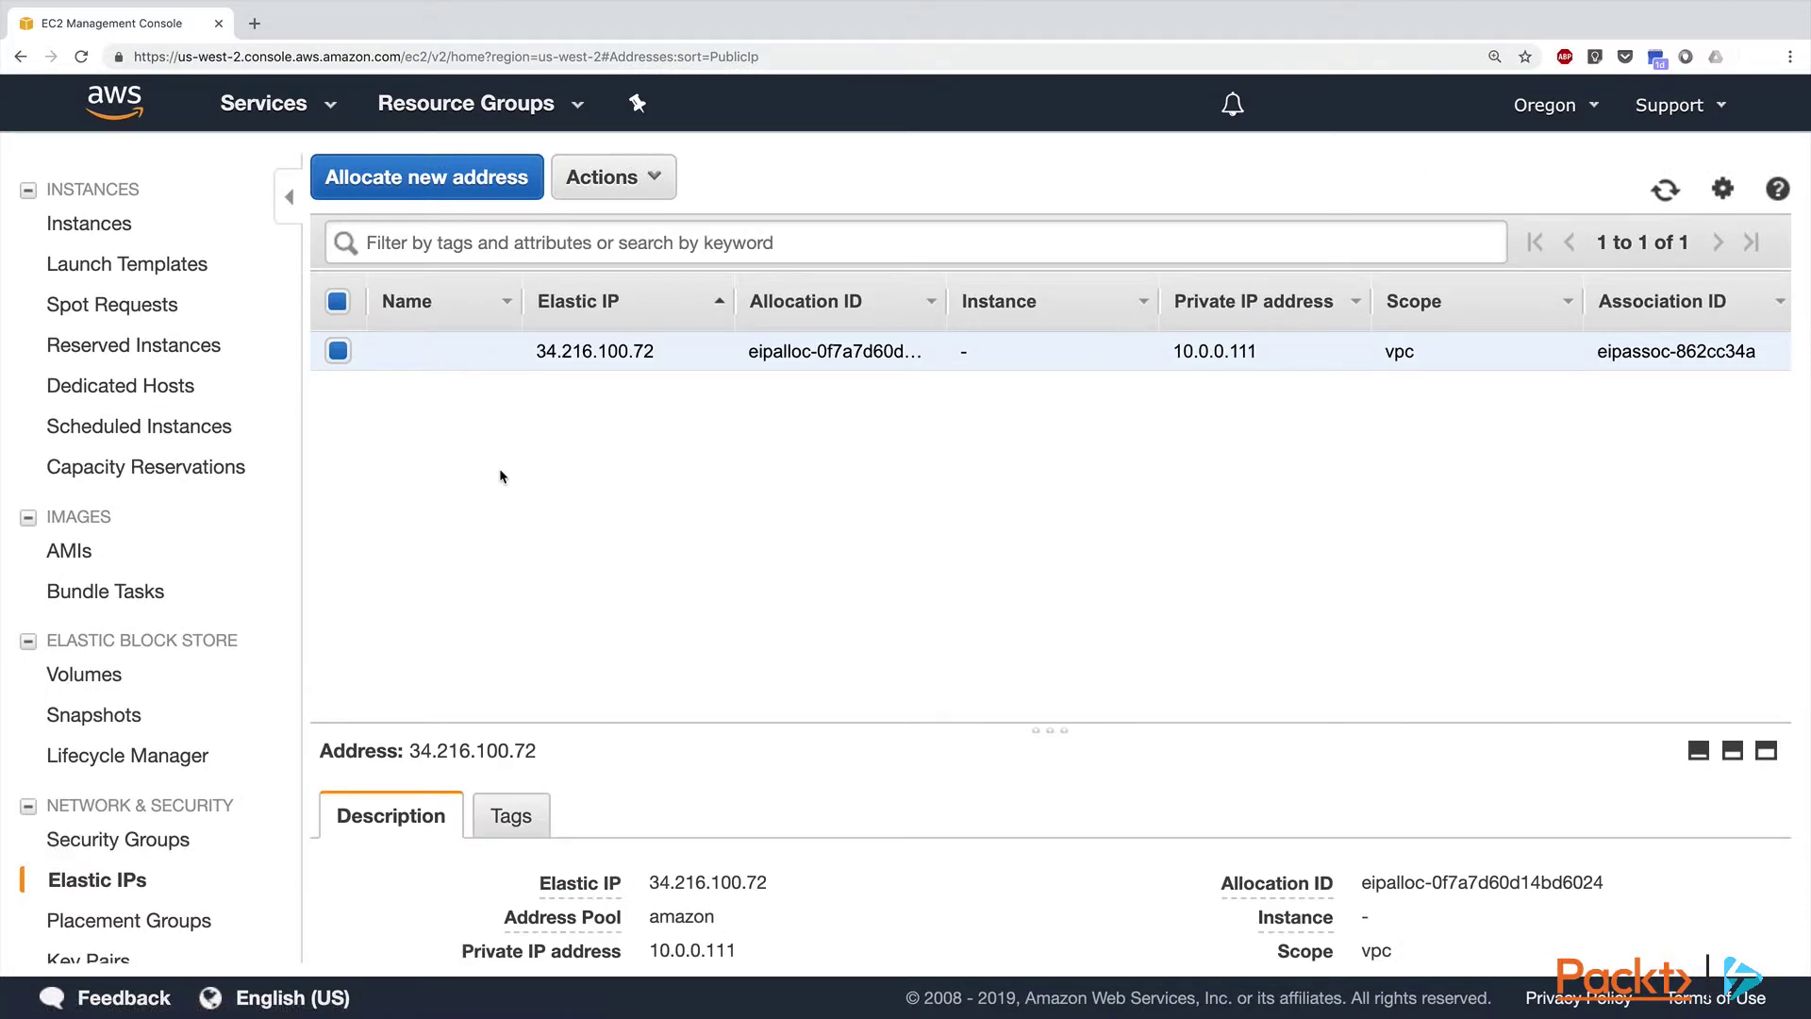
{"action": "left_click", "coordinate": [439, 195]}
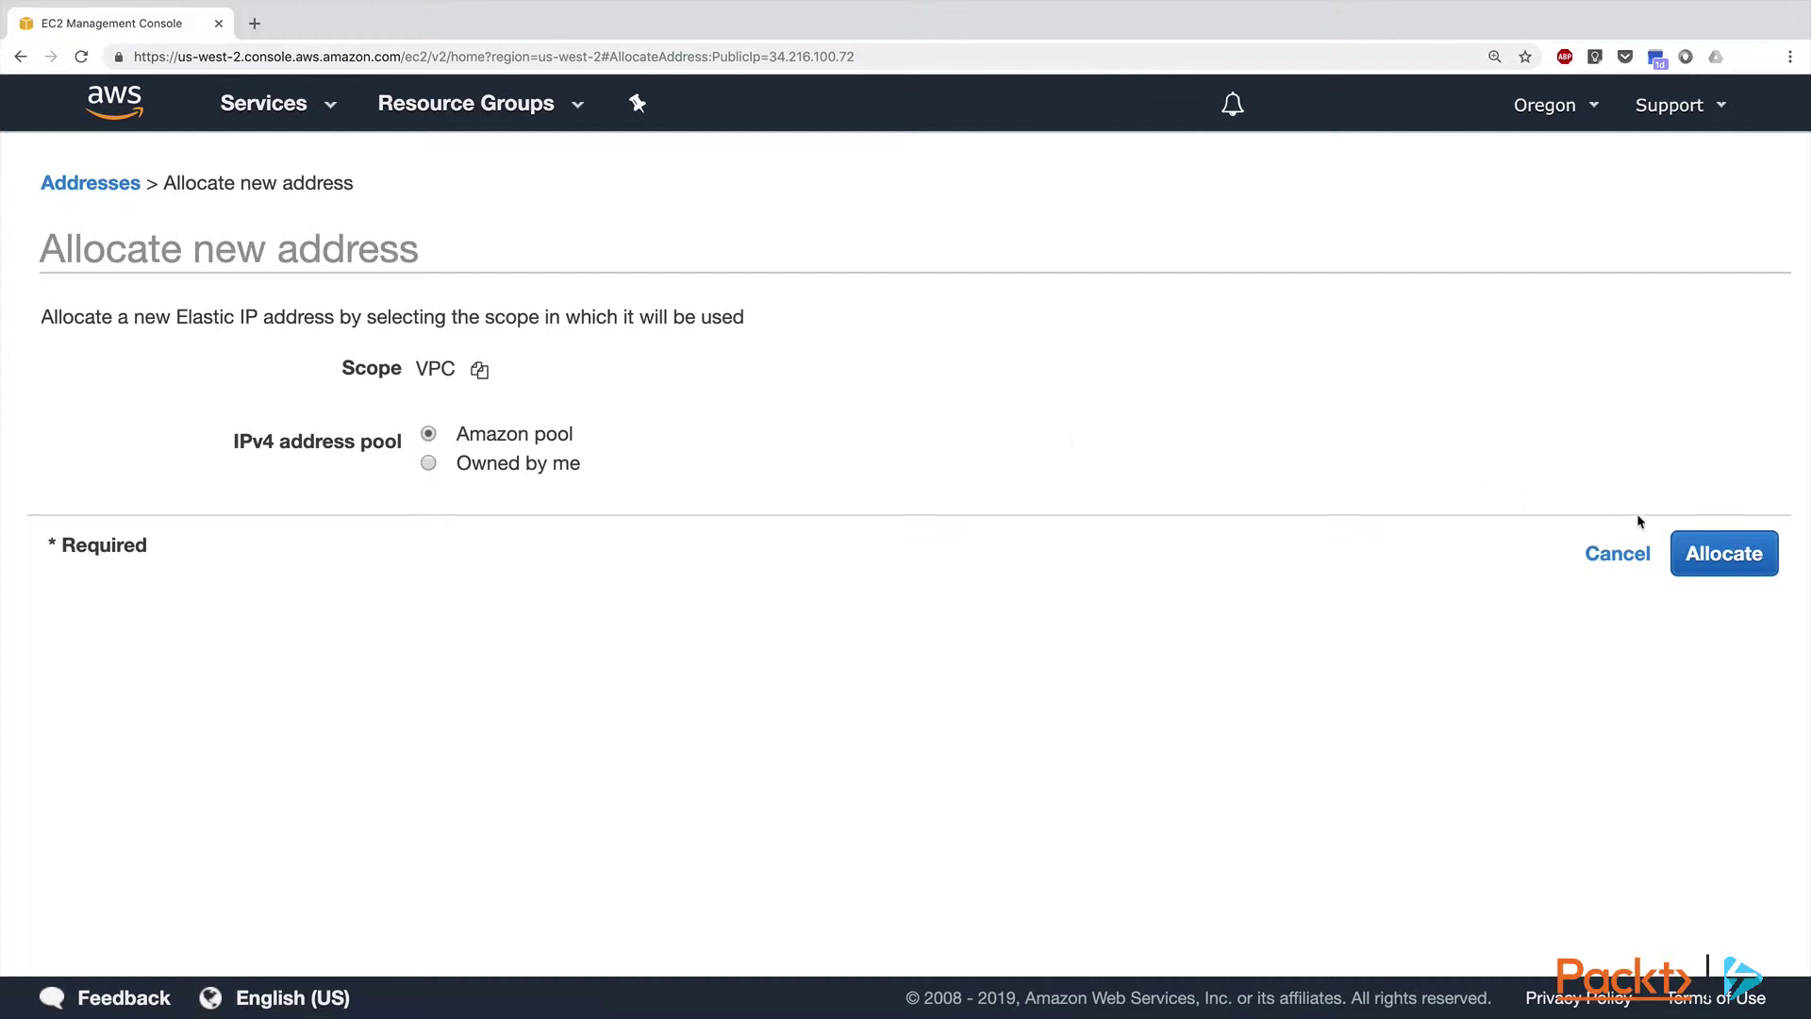
{"action": "left_click", "coordinate": [1705, 562]}
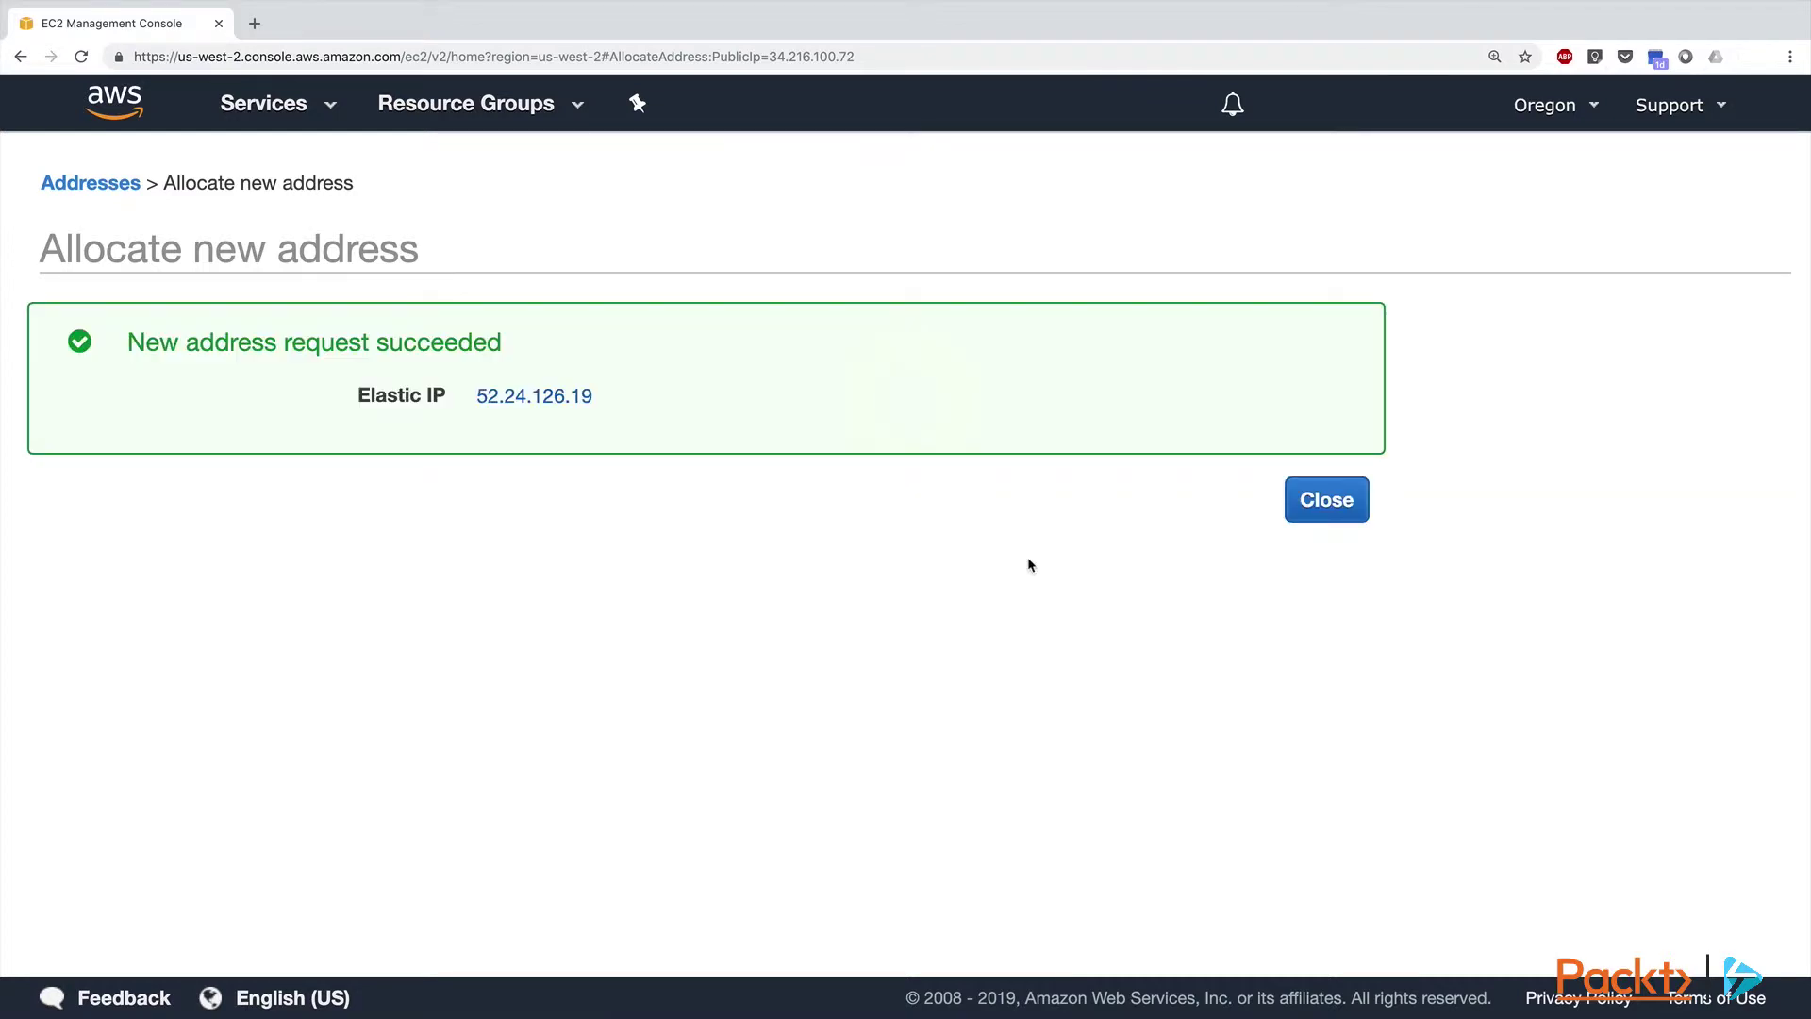
{"action": "left_click_drag", "start_coordinate": [594, 400], "coordinate": [481, 401]}
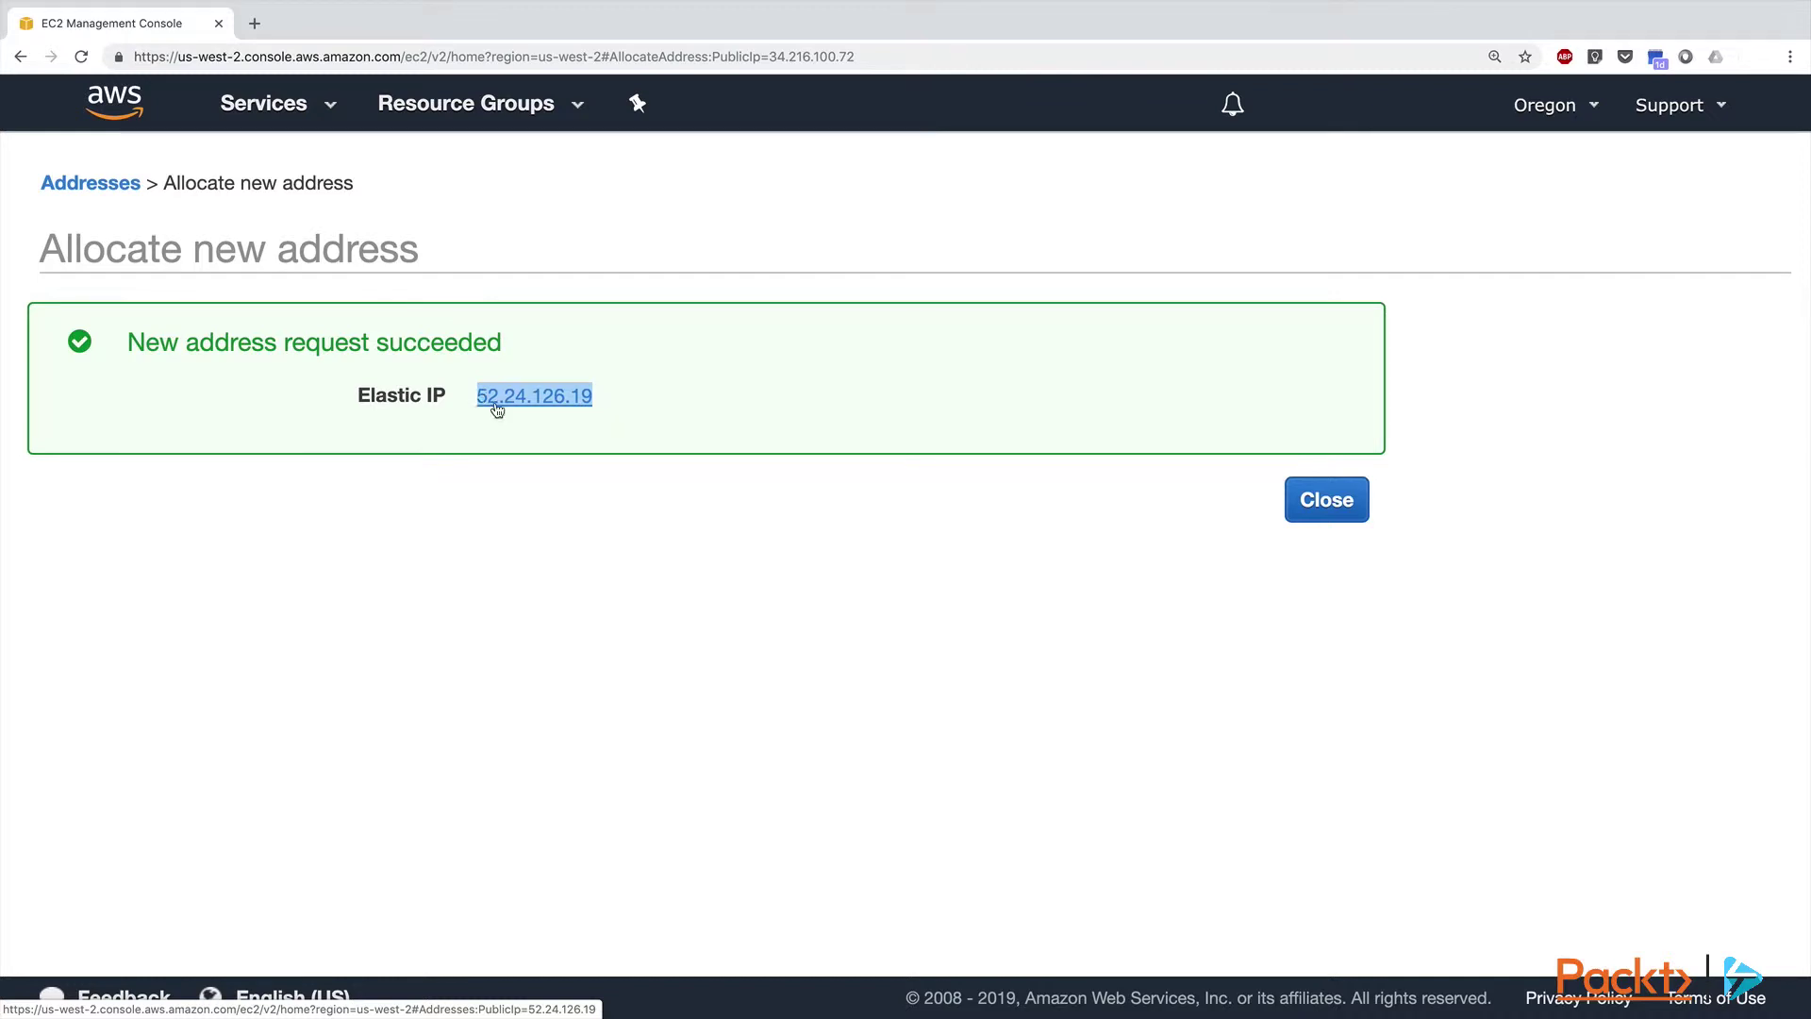
{"action": "left_click", "coordinate": [1303, 497]}
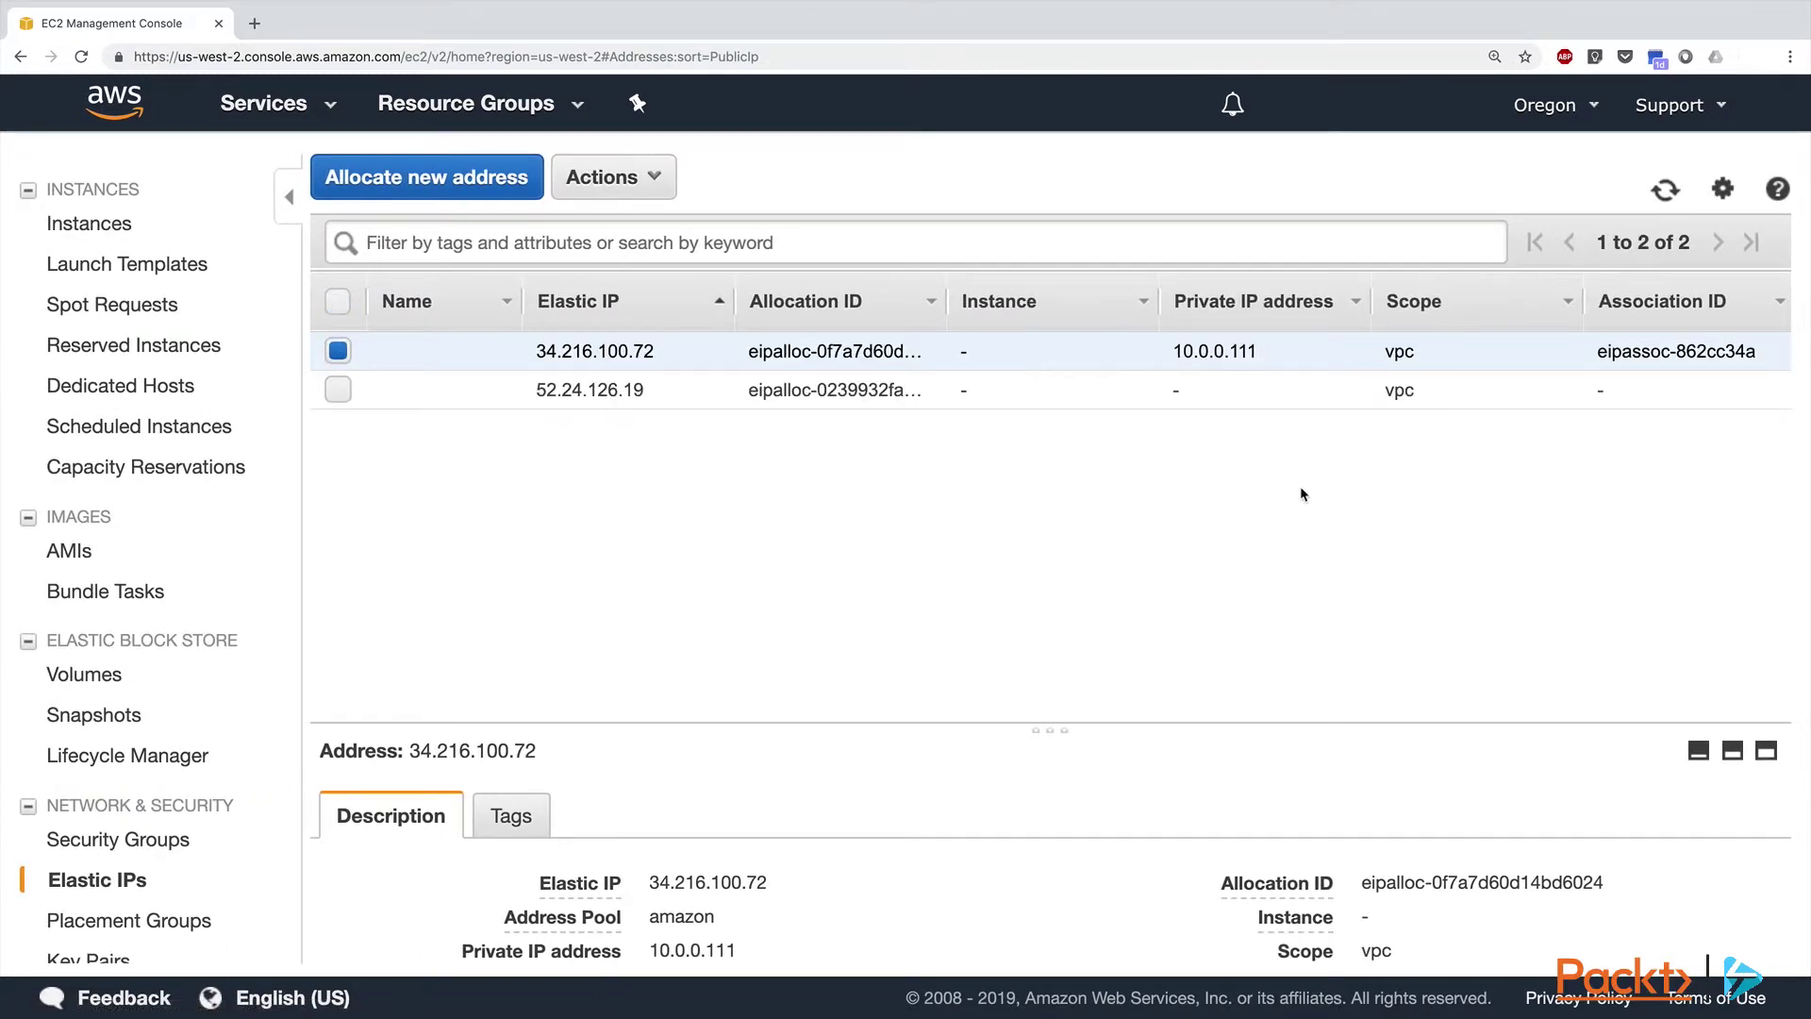
{"action": "left_click", "coordinate": [338, 389]}
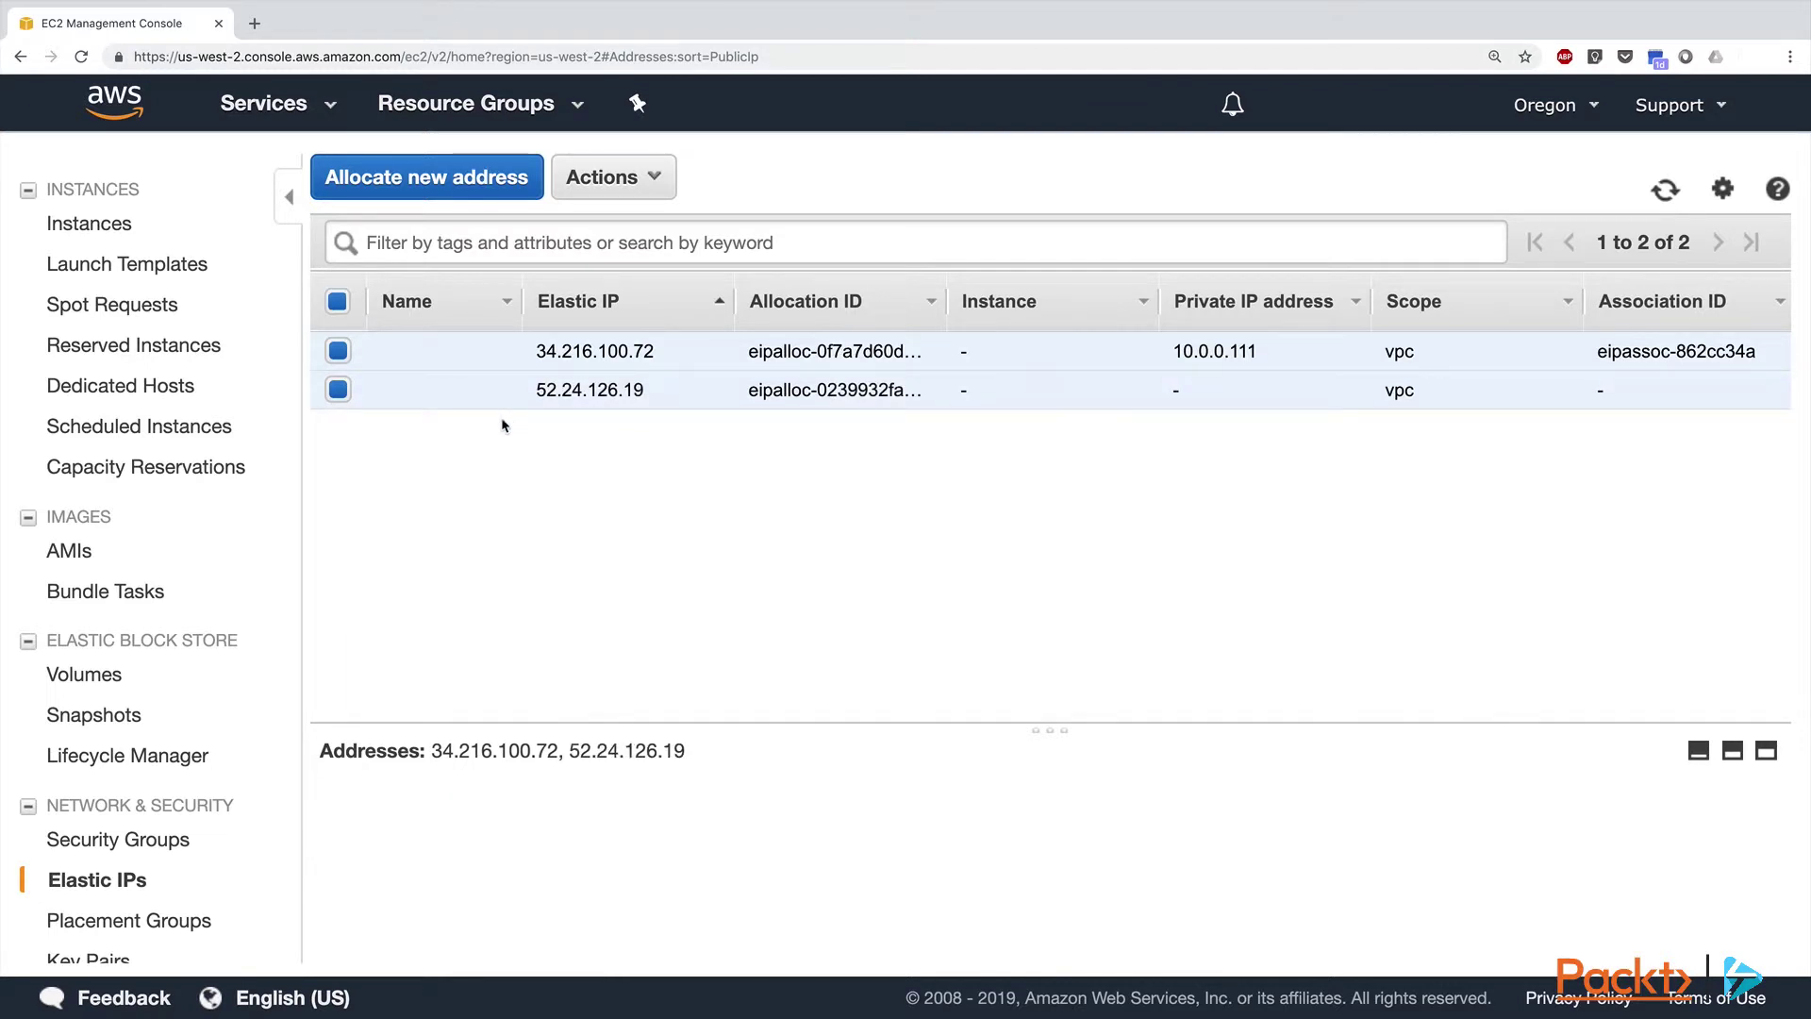
{"action": "left_click", "coordinate": [337, 352]}
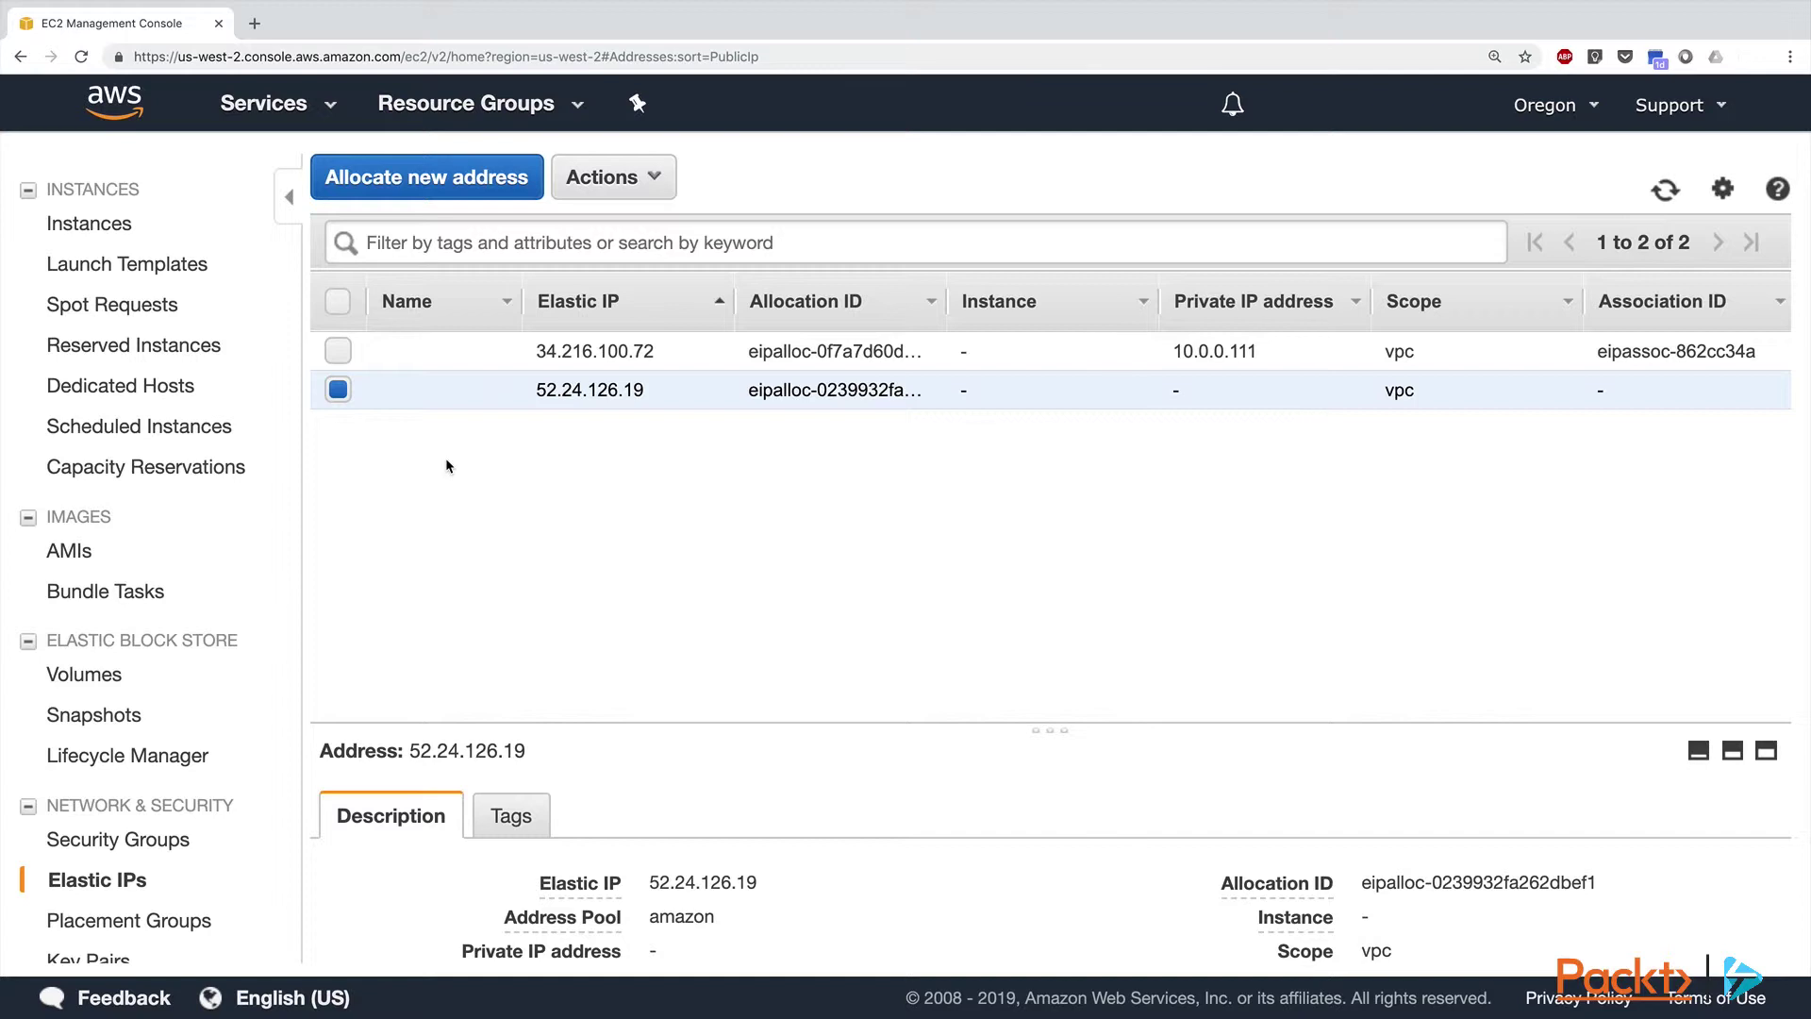
Step: Go to the VPC service and start the VPC wizard with the VPC with Public and Private Subnets configuration
{"action": "left_click", "coordinate": [286, 121]}
{"action": "type", "text": "vpc"}
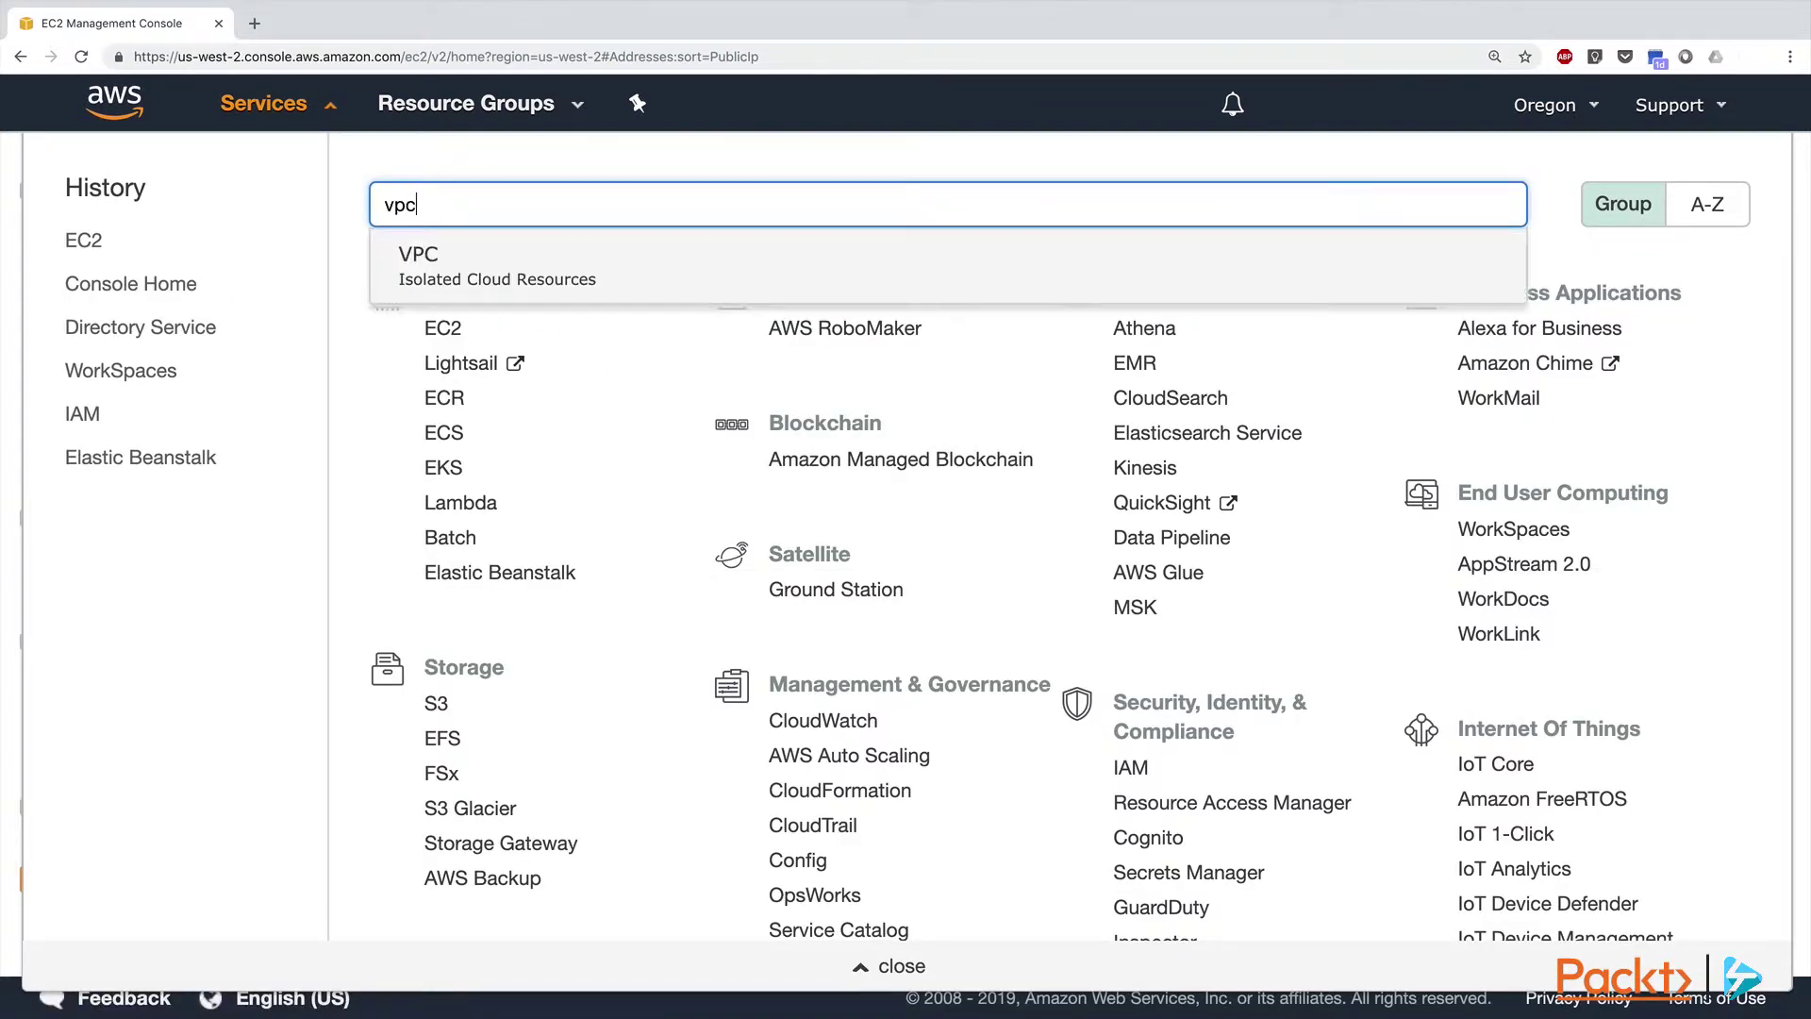
{"action": "key", "text": "Return"}
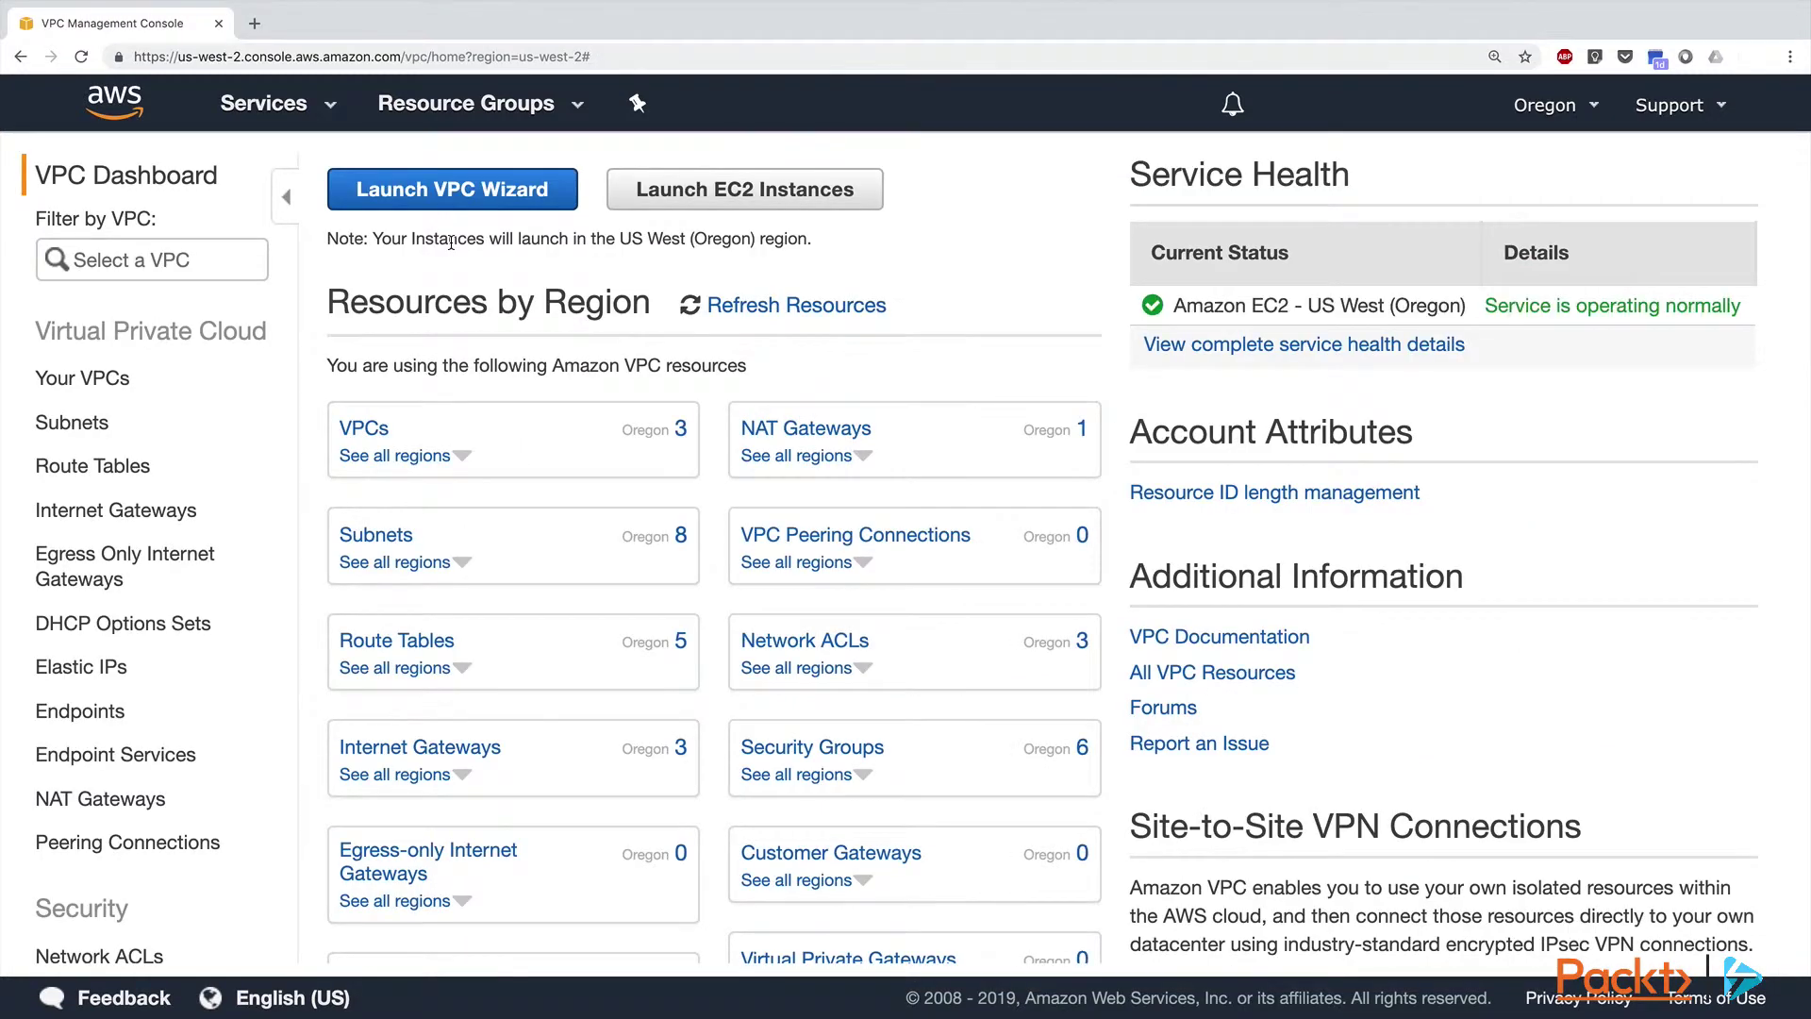
{"action": "left_click", "coordinate": [452, 192]}
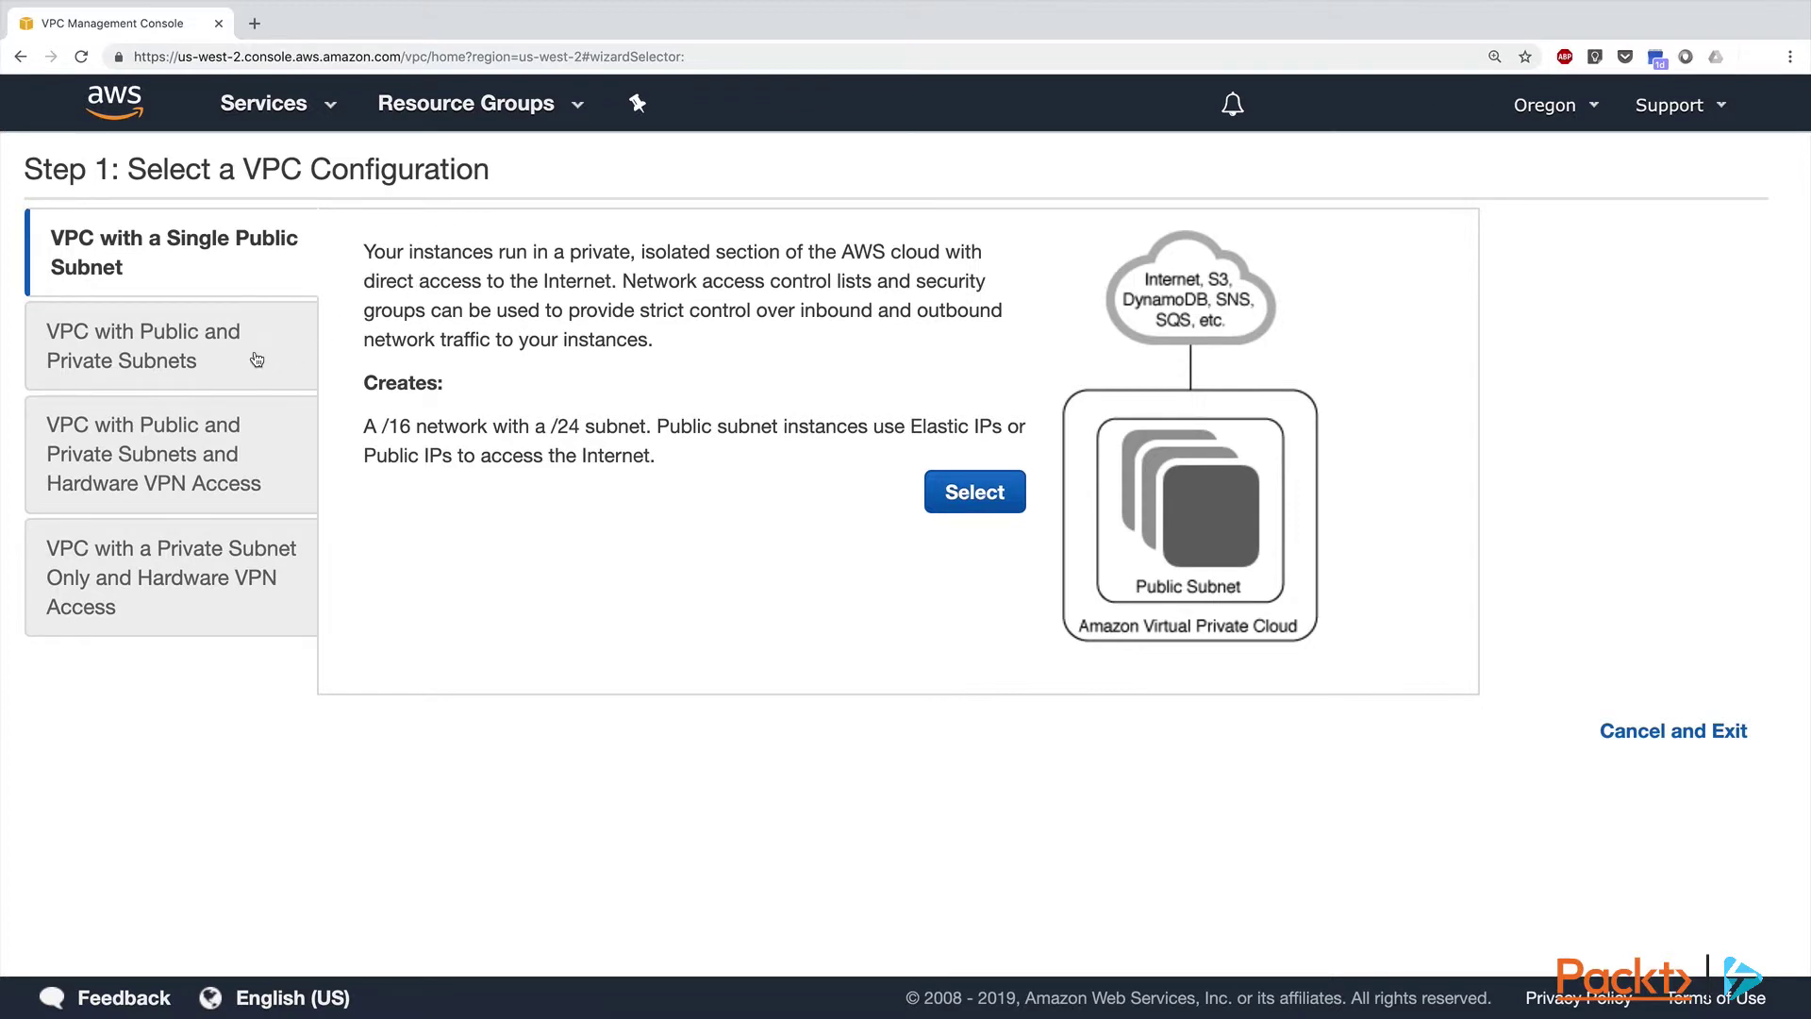
{"action": "left_click", "coordinate": [256, 359]}
{"action": "left_click", "coordinate": [969, 547]}
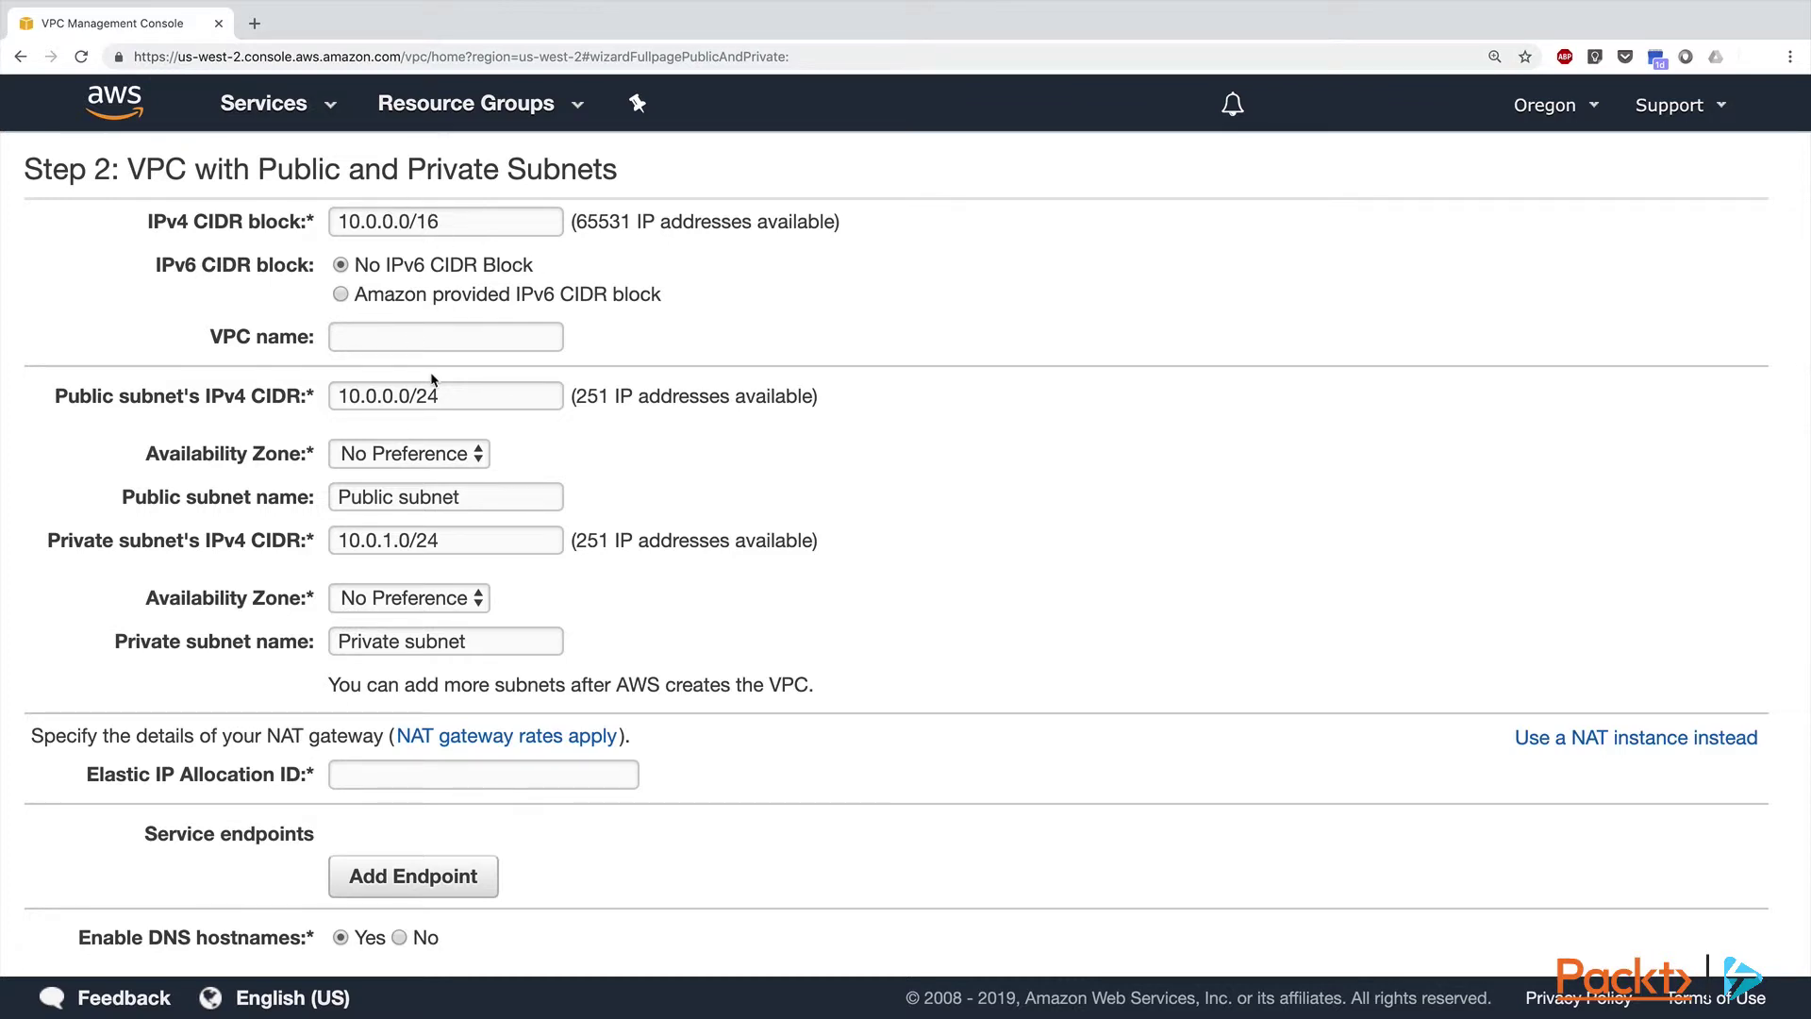
Step: Name the VPC Demo workspace VPC and assign the Elastic IP 52.24.126.19 to its NAT gateway
{"action": "left_click", "coordinate": [445, 337]}
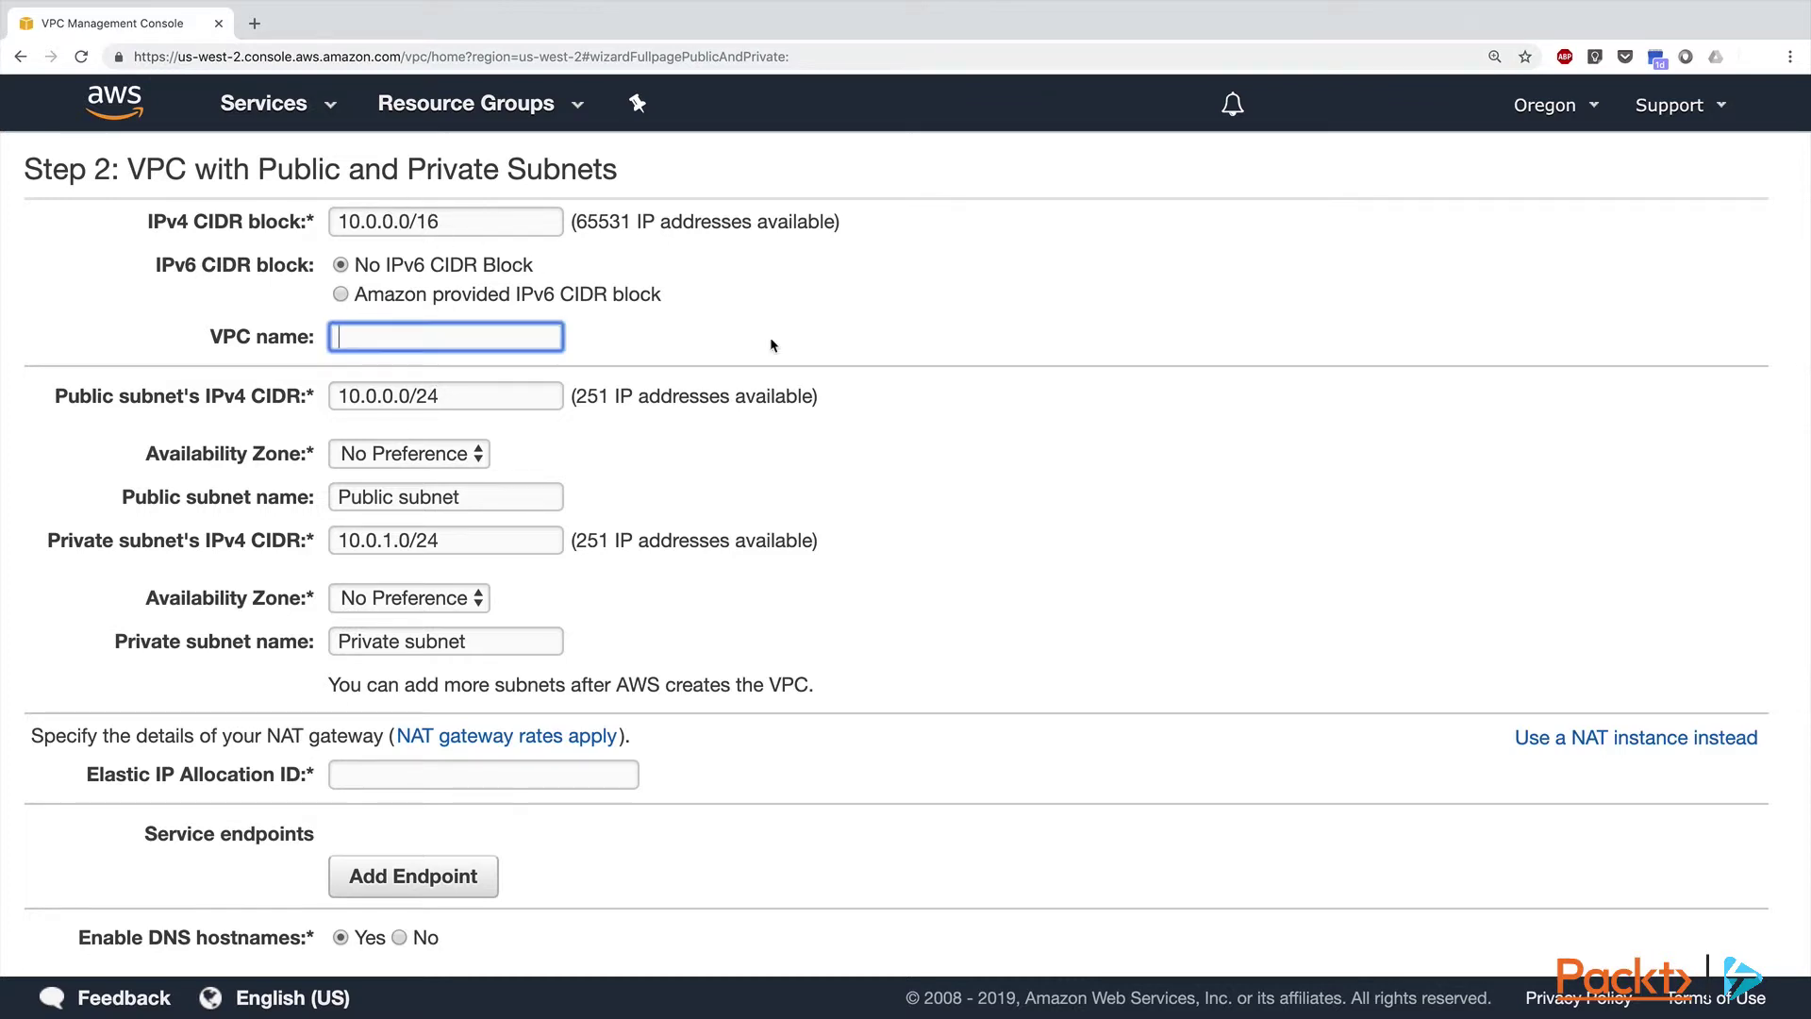
{"action": "type", "text": "Demo workspace VPC"}
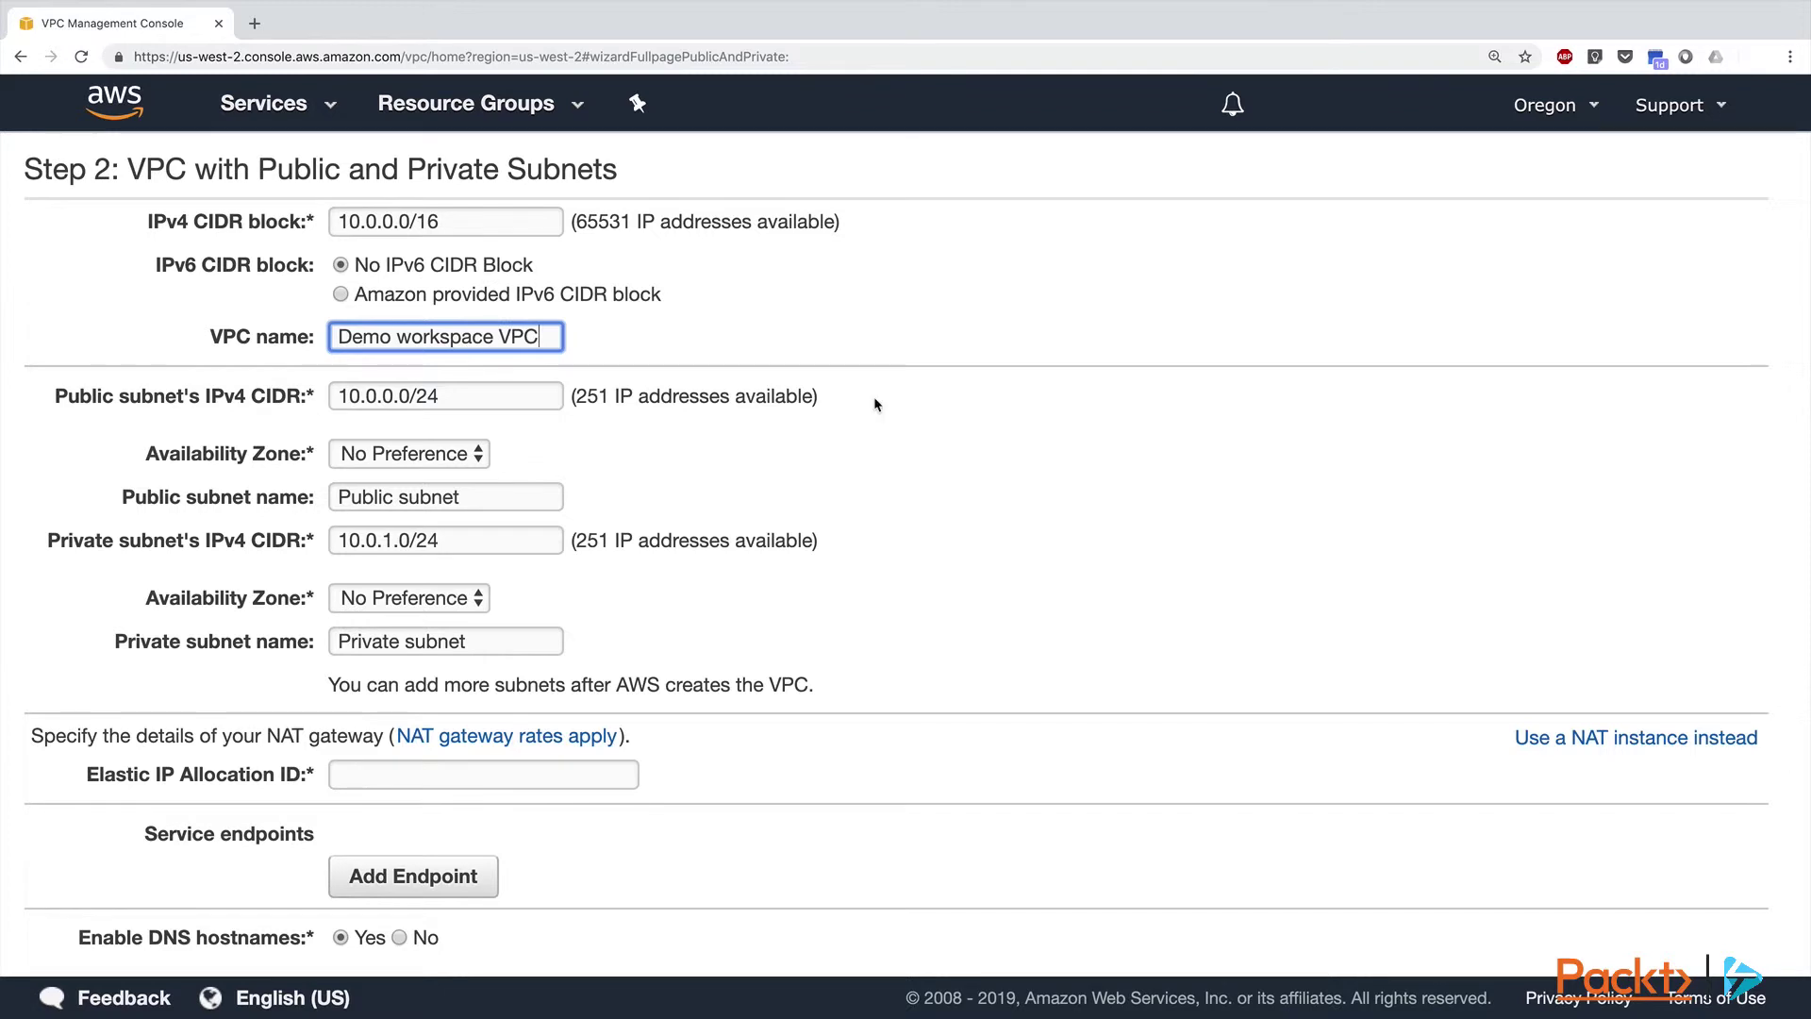
{"action": "left_click", "coordinate": [538, 774]}
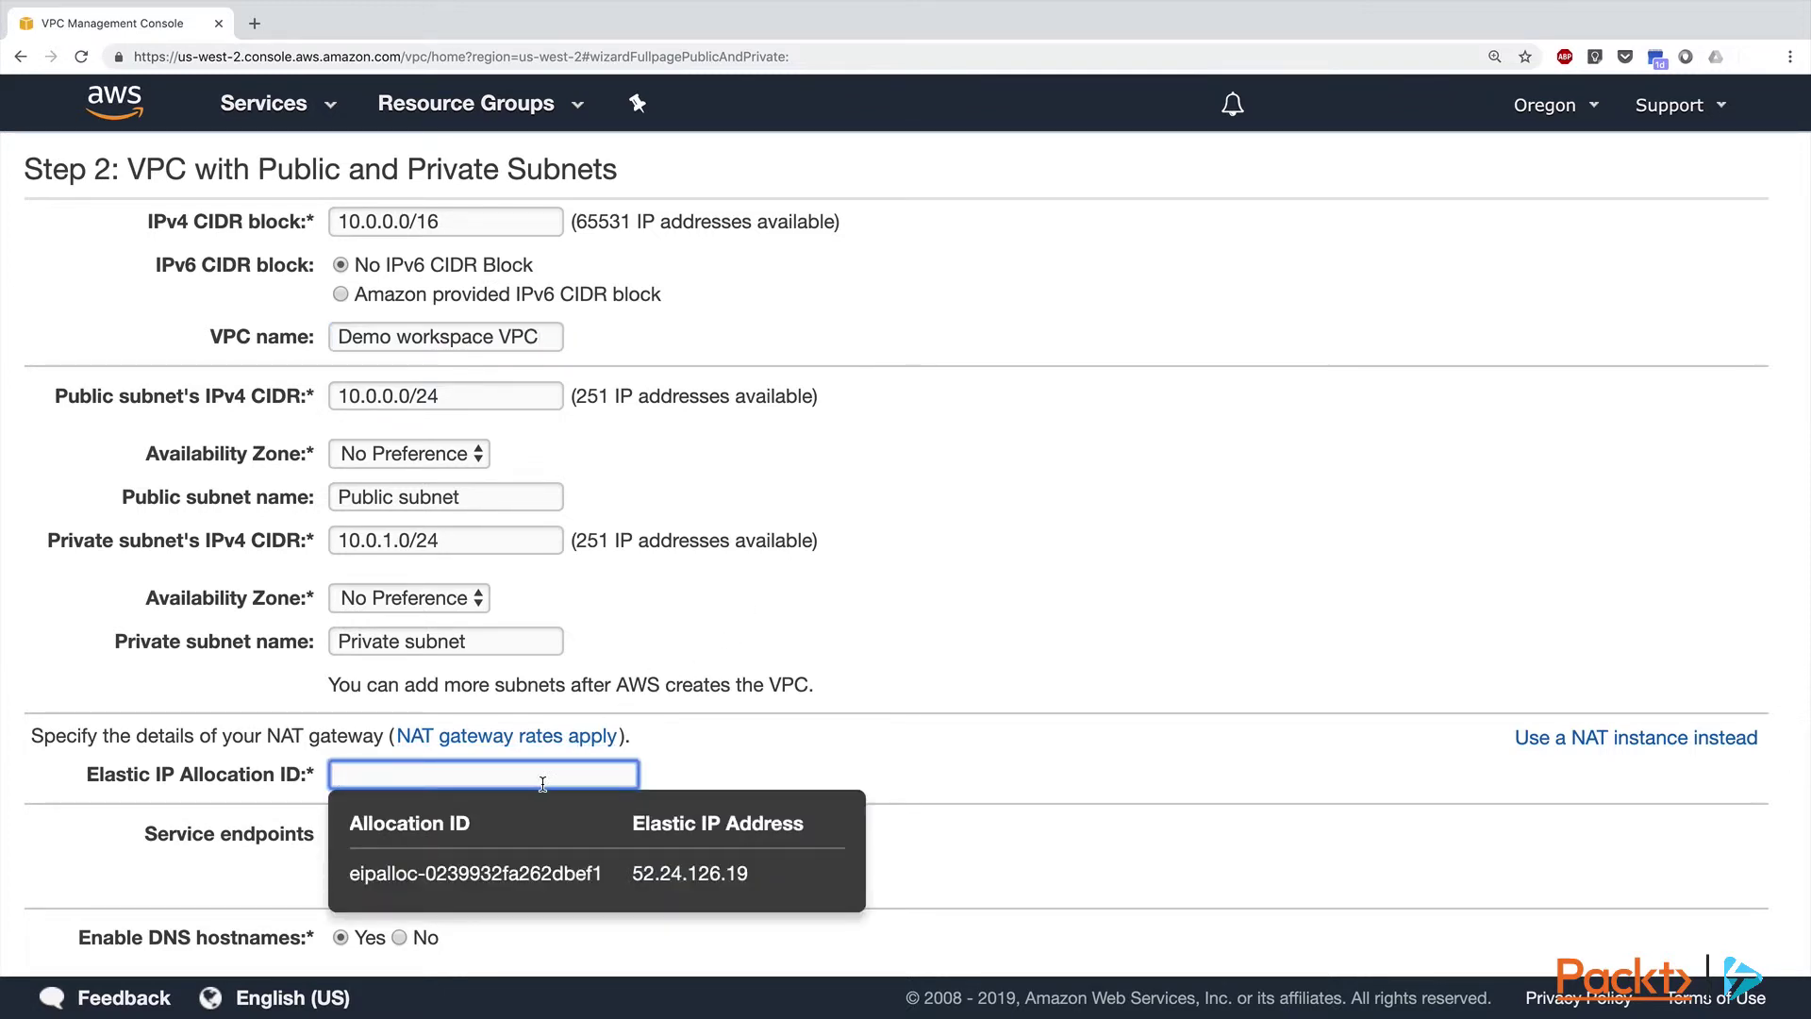
{"action": "left_click", "coordinate": [666, 875]}
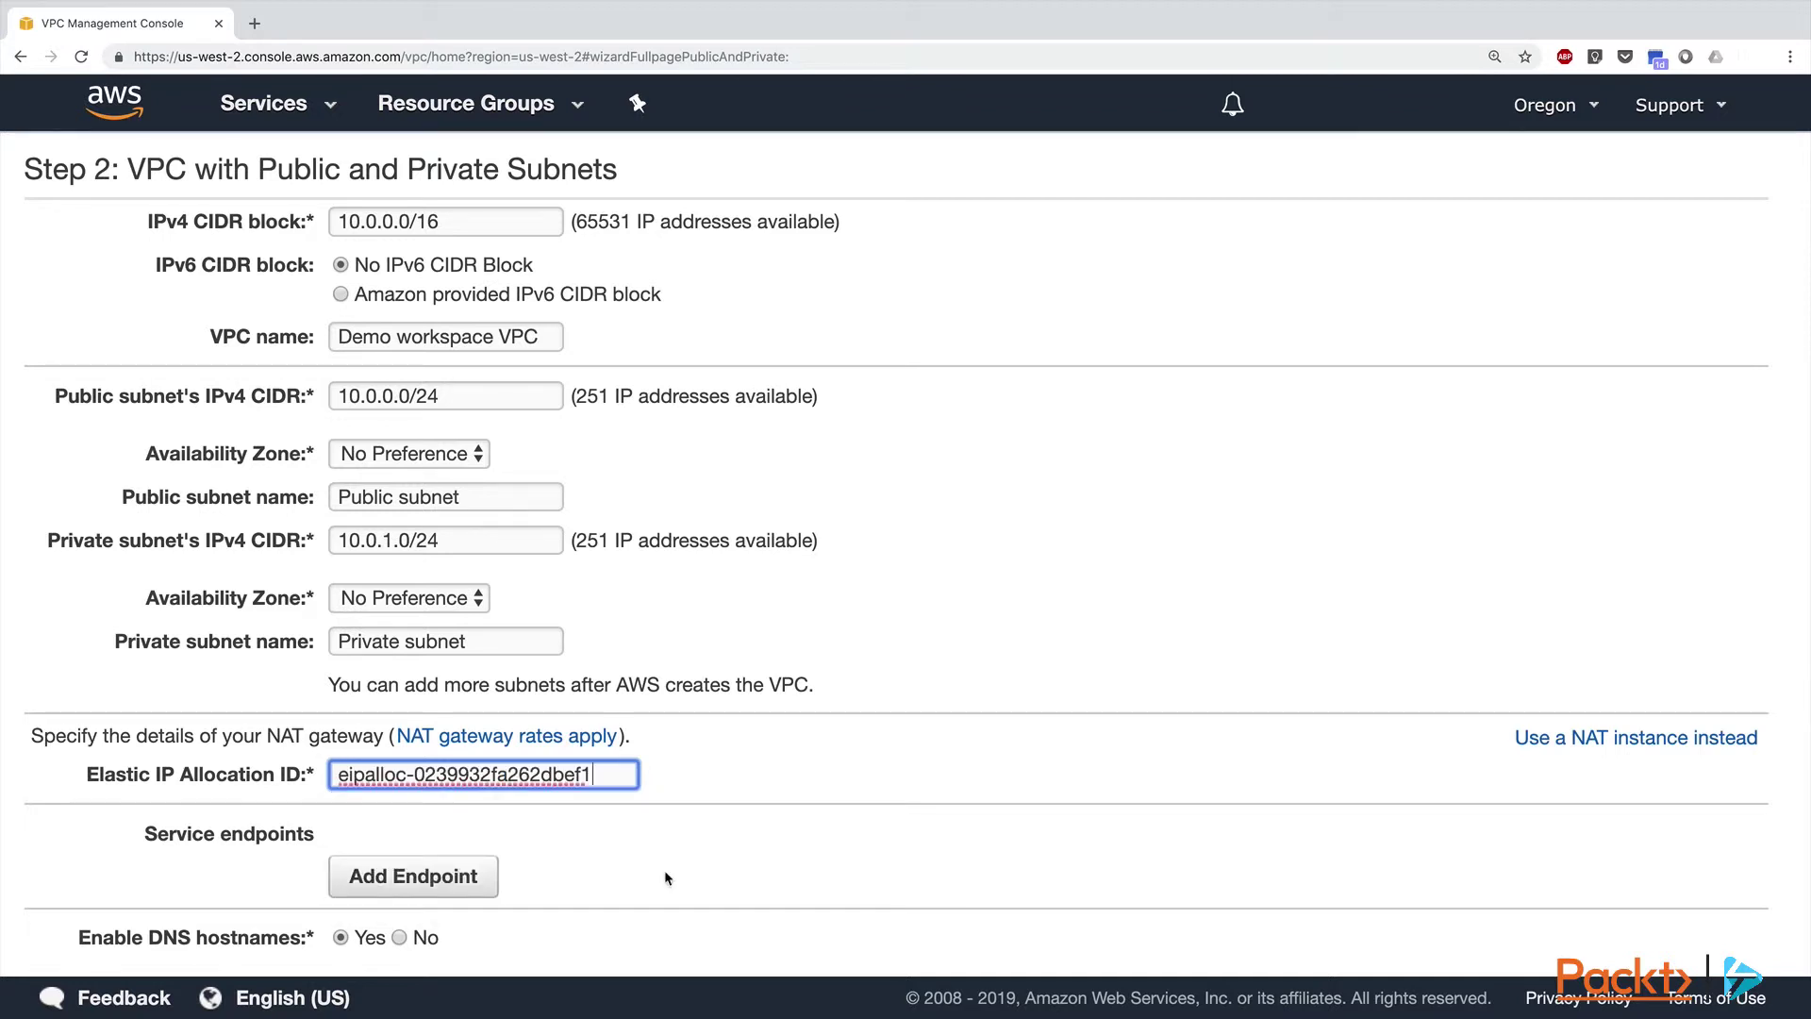
Step: Name the private subnet "Private subnet 1 for demo vpc" and create the VPC
{"action": "left_click", "coordinate": [489, 643]}
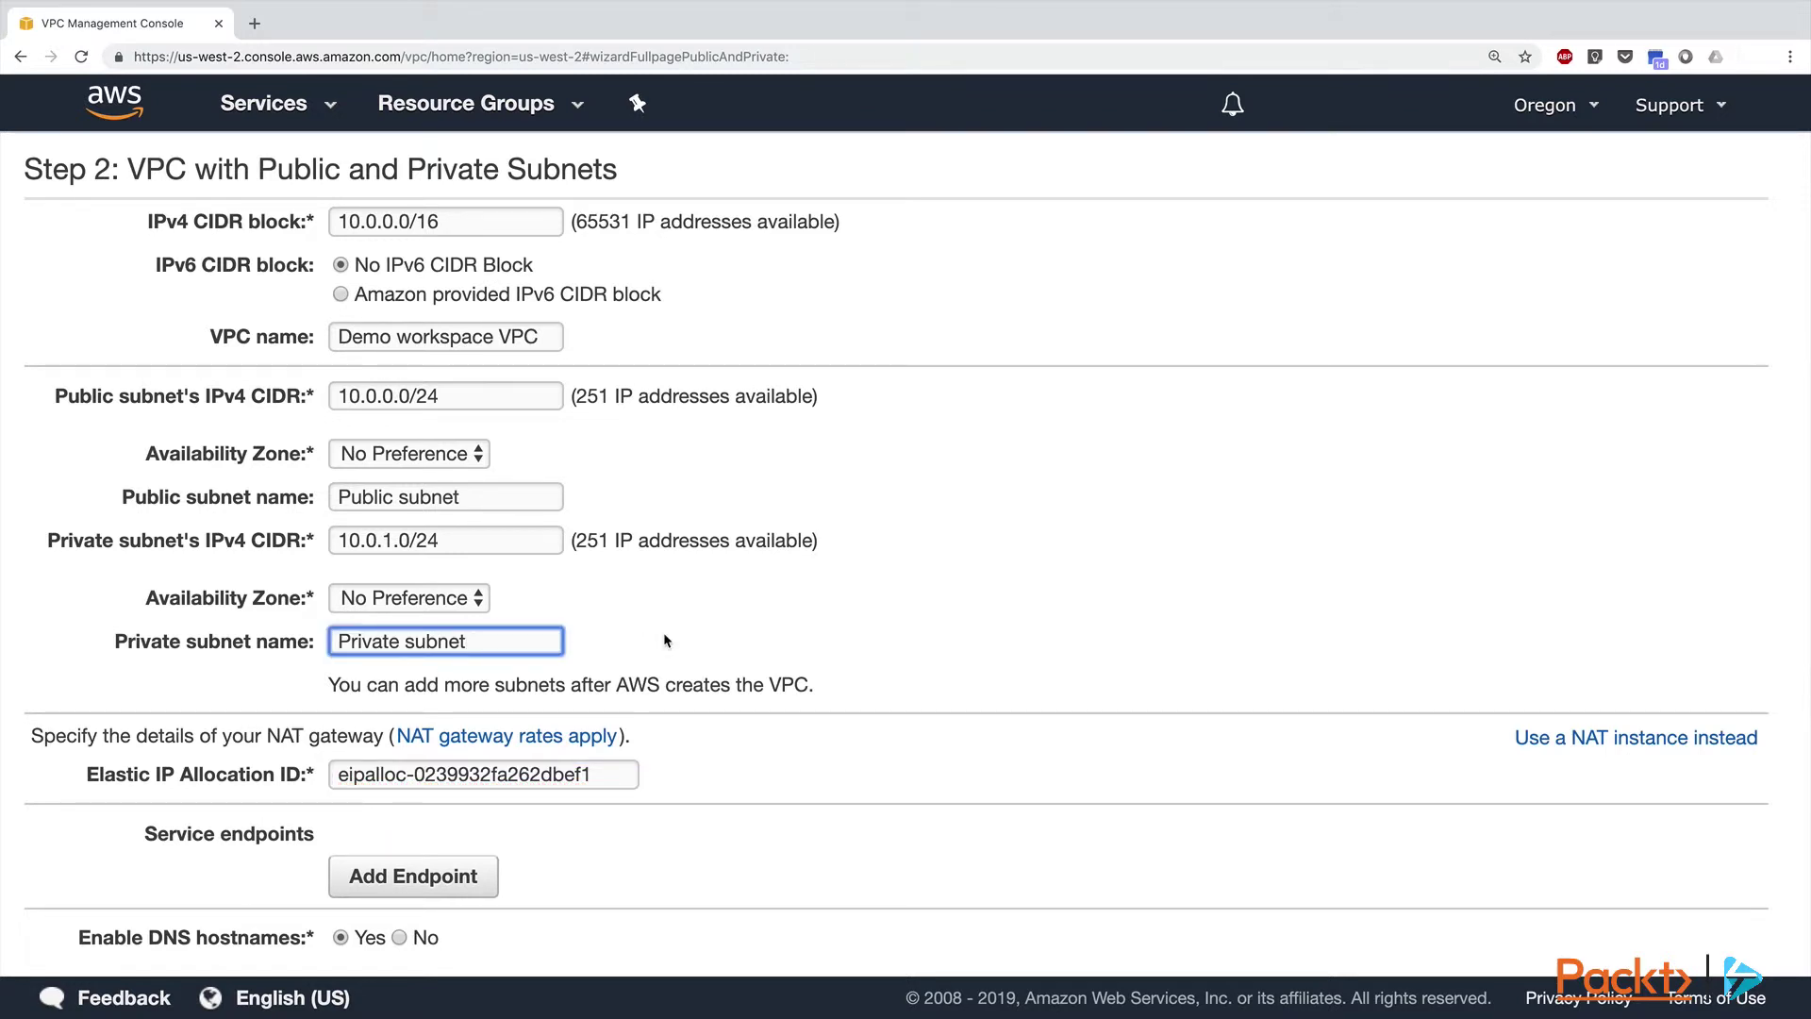
{"action": "type", "text": "1 for demo vpc"}
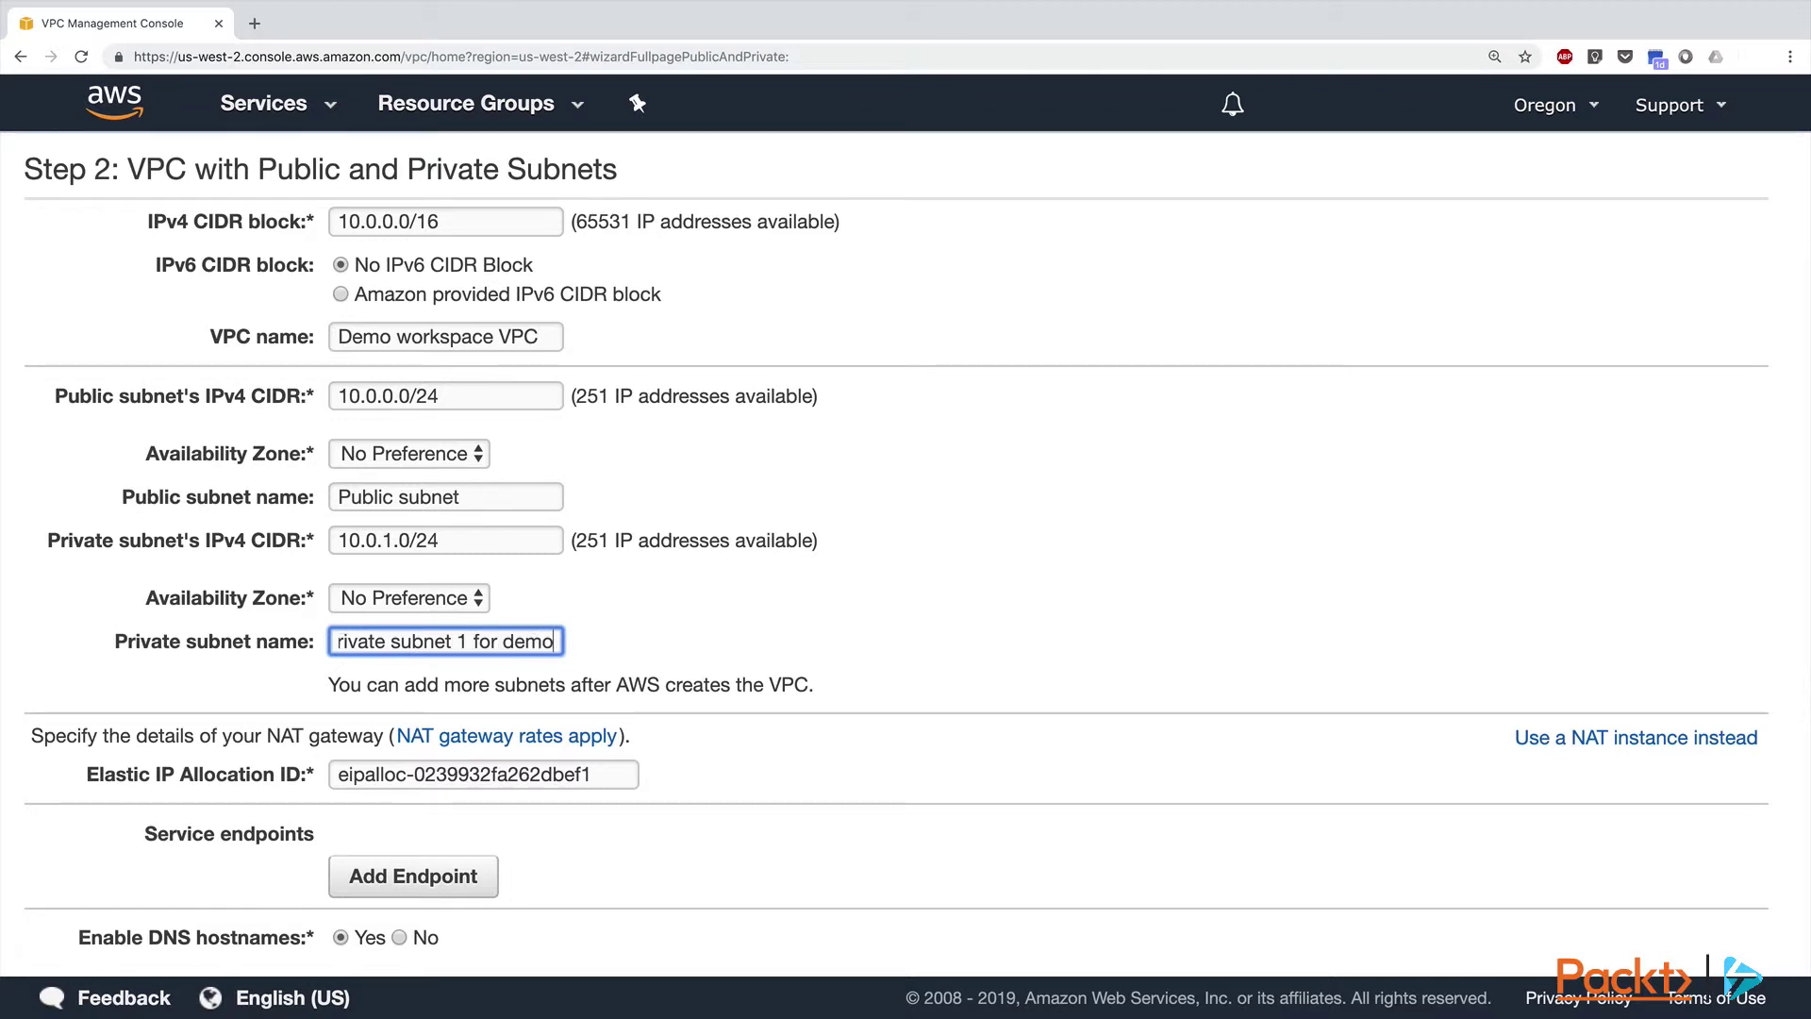
{"action": "scroll", "coordinate": [1633, 832], "scroll_direction": "down", "scroll_amount": 2}
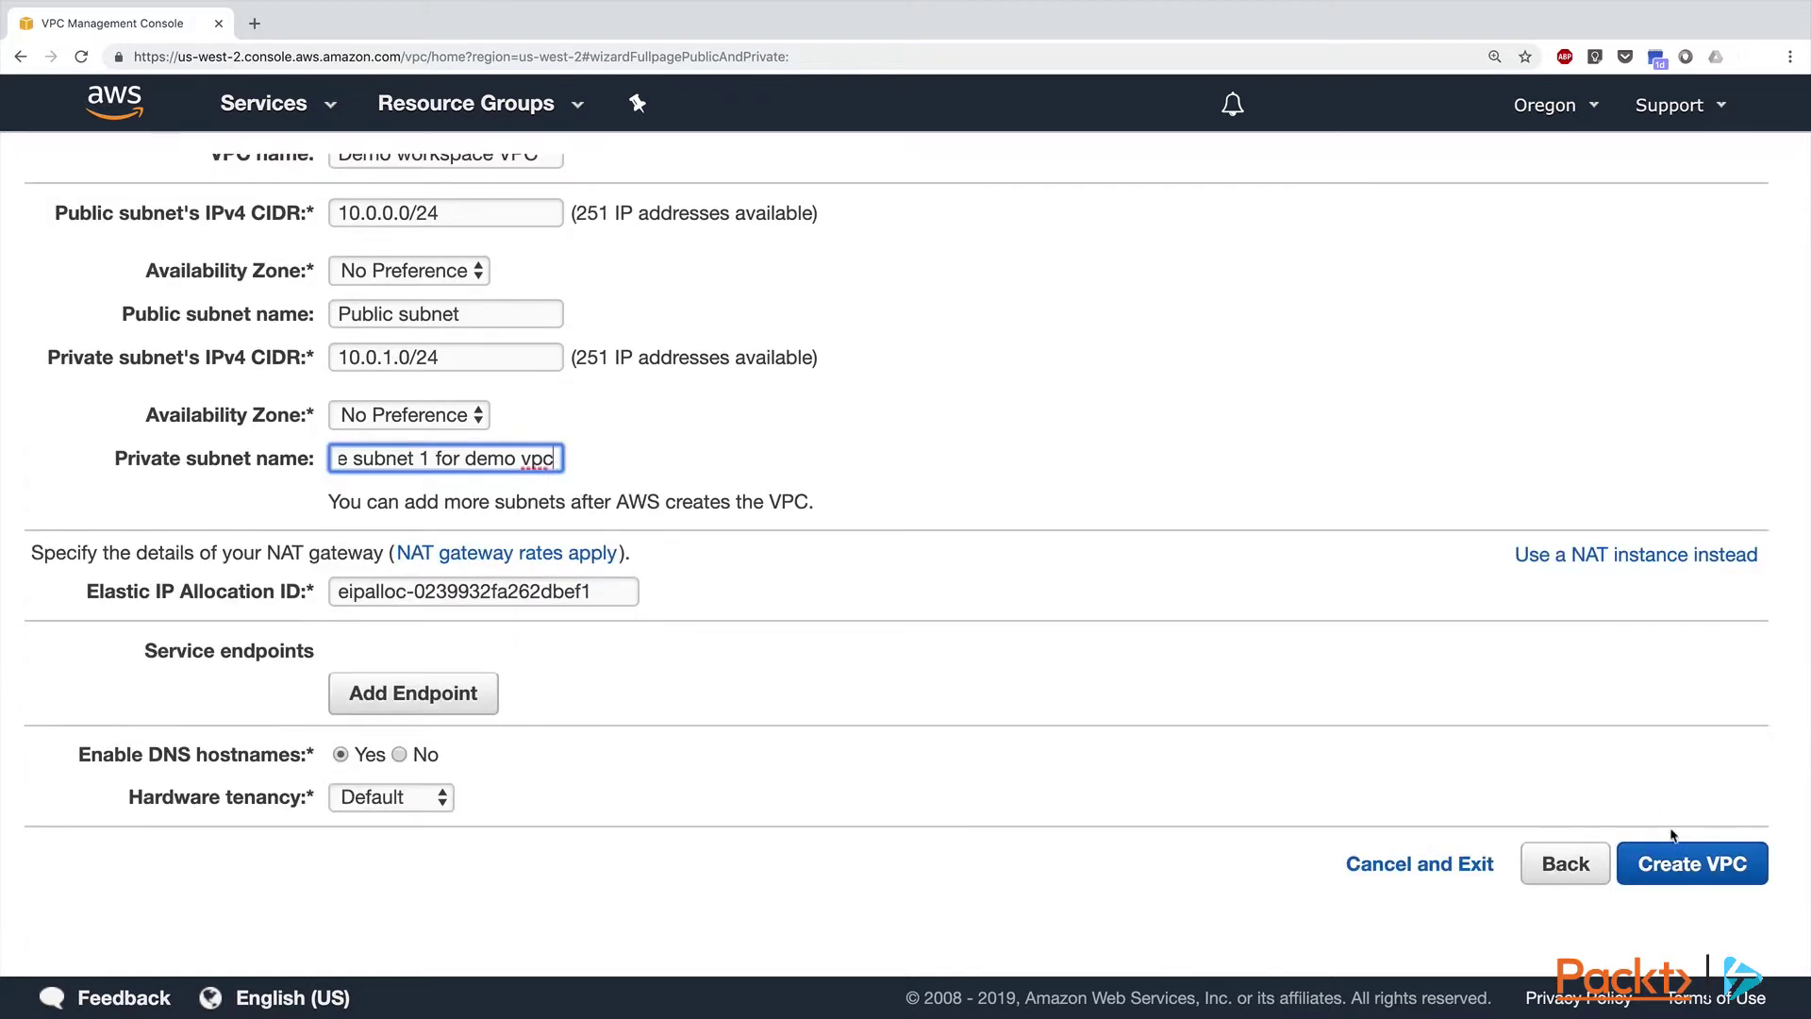
{"action": "left_click", "coordinate": [1672, 860]}
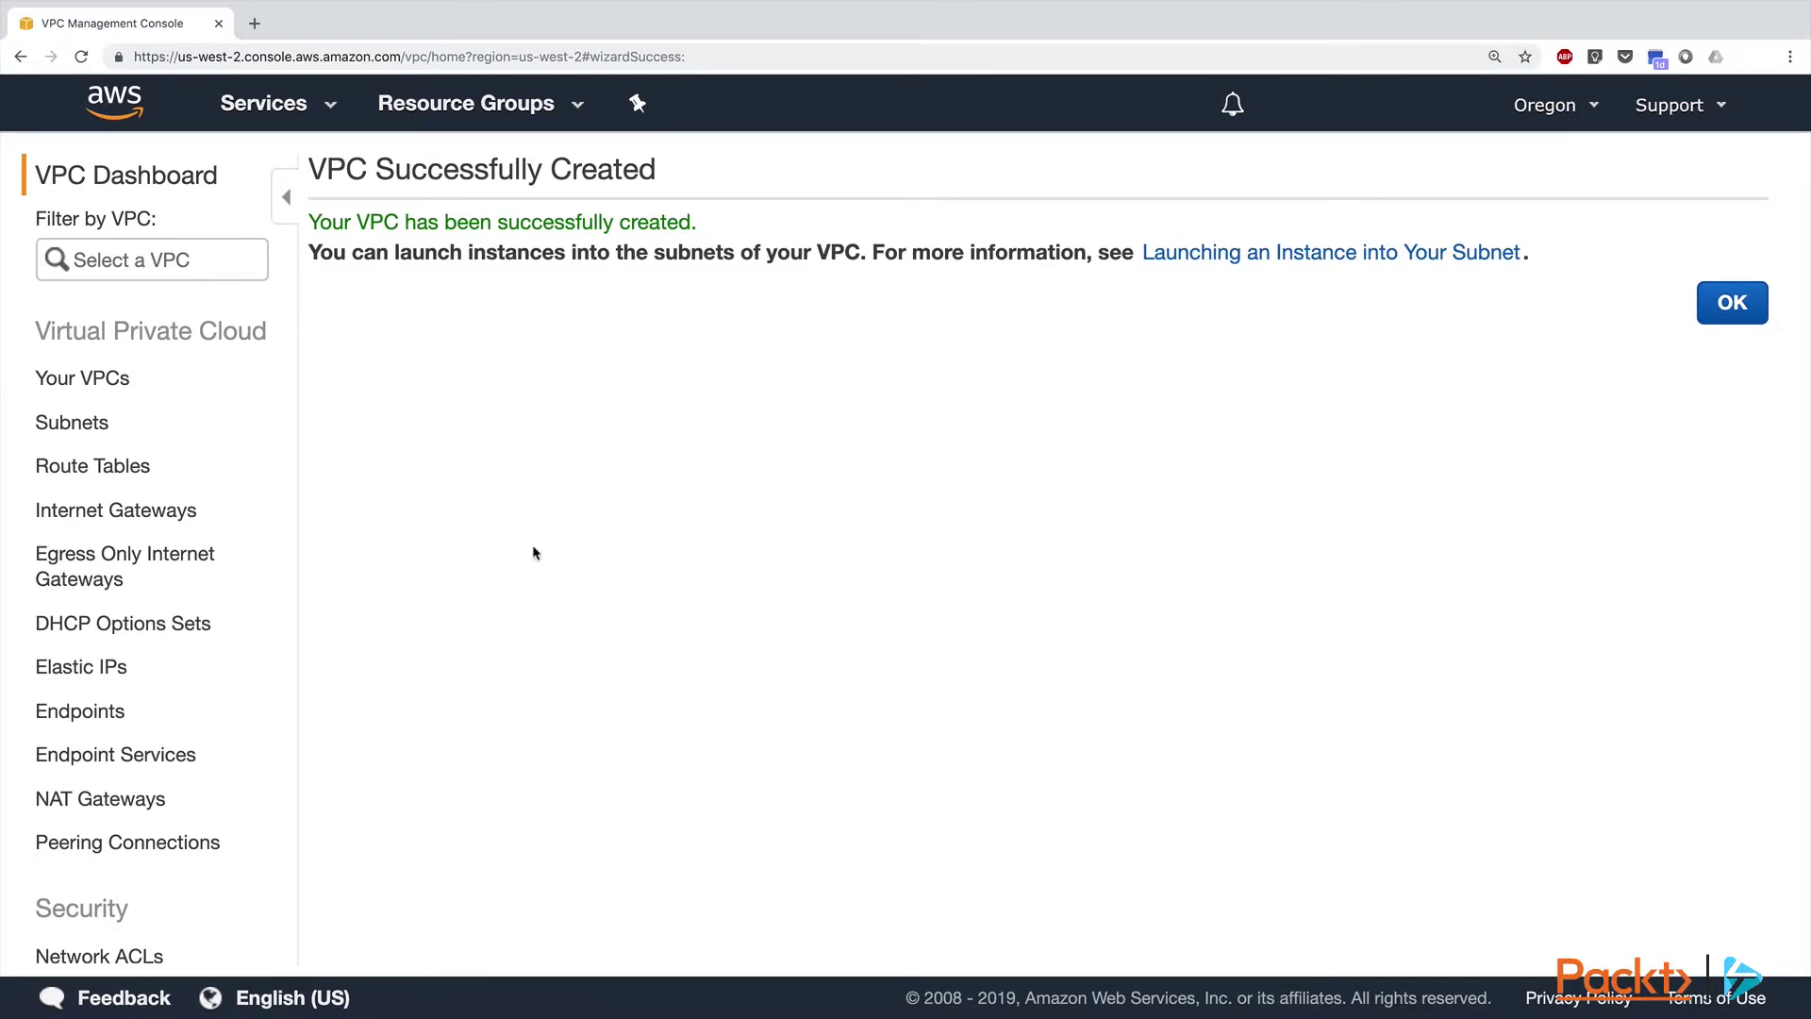
Step: Review the full VPC names with a widened Name column, and open the list of subnets
{"action": "left_click", "coordinate": [131, 385]}
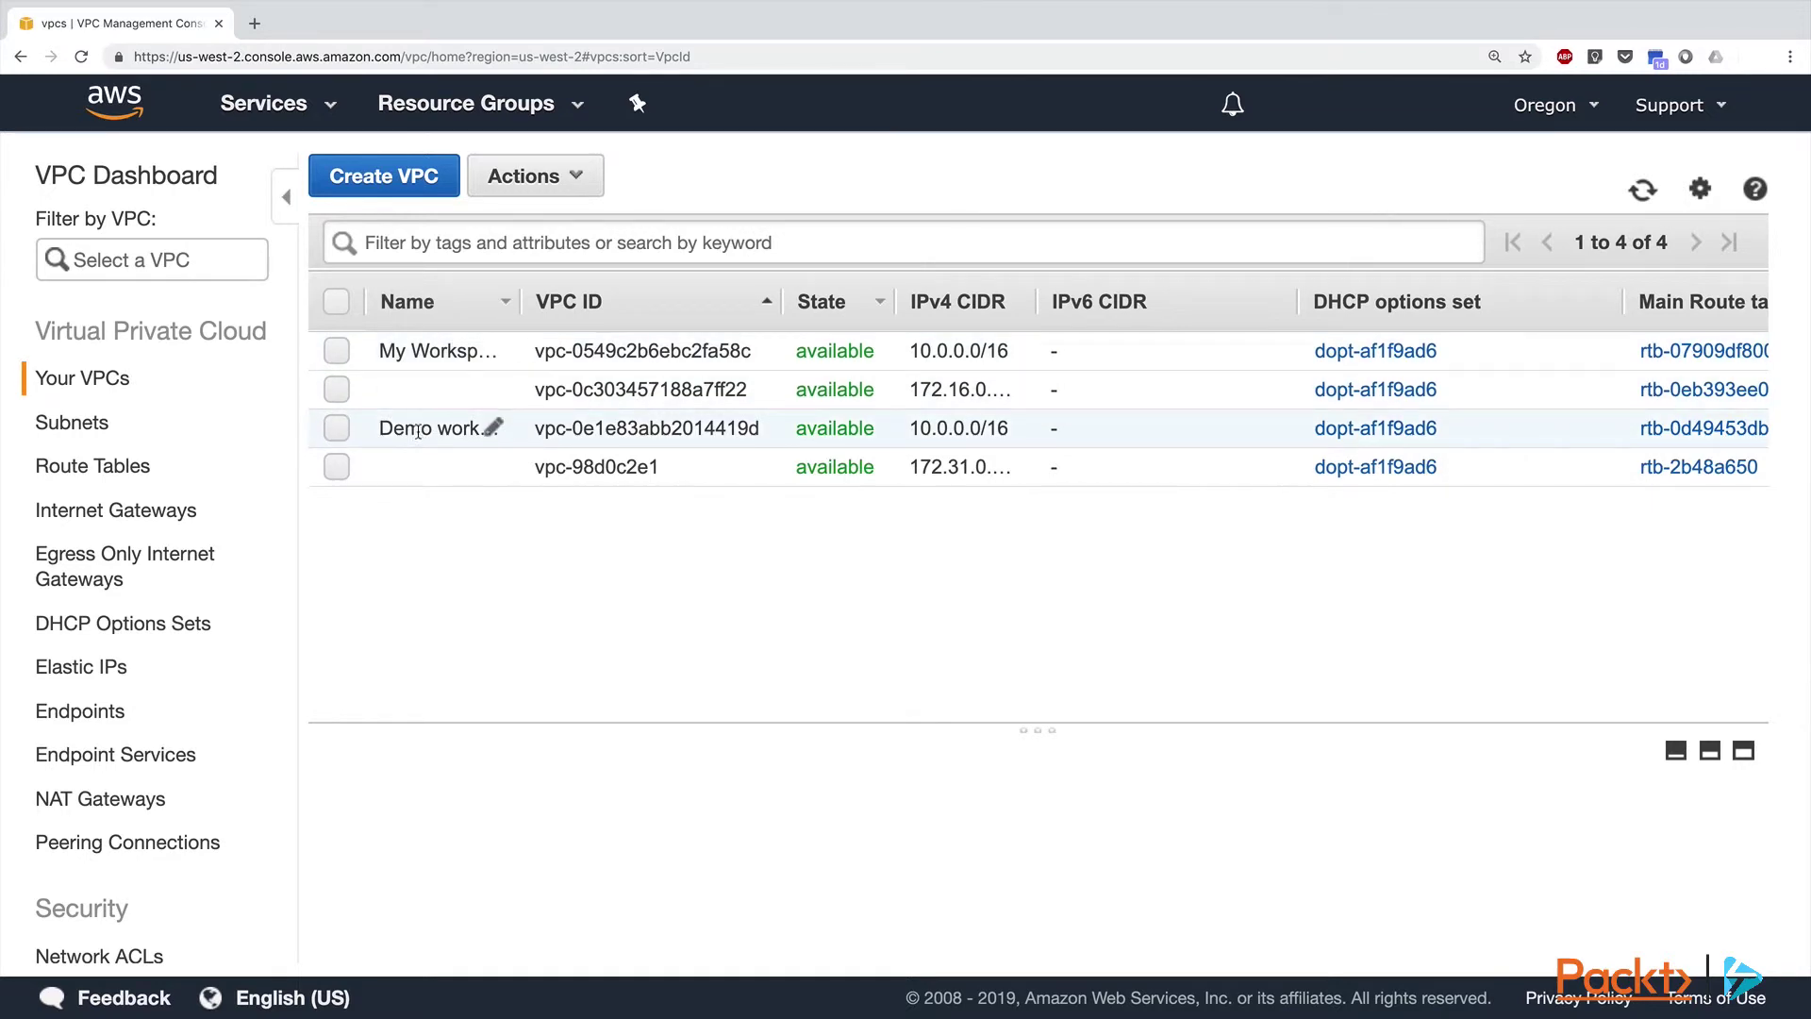
{"action": "left_click_drag", "start_coordinate": [521, 302], "coordinate": [609, 302]}
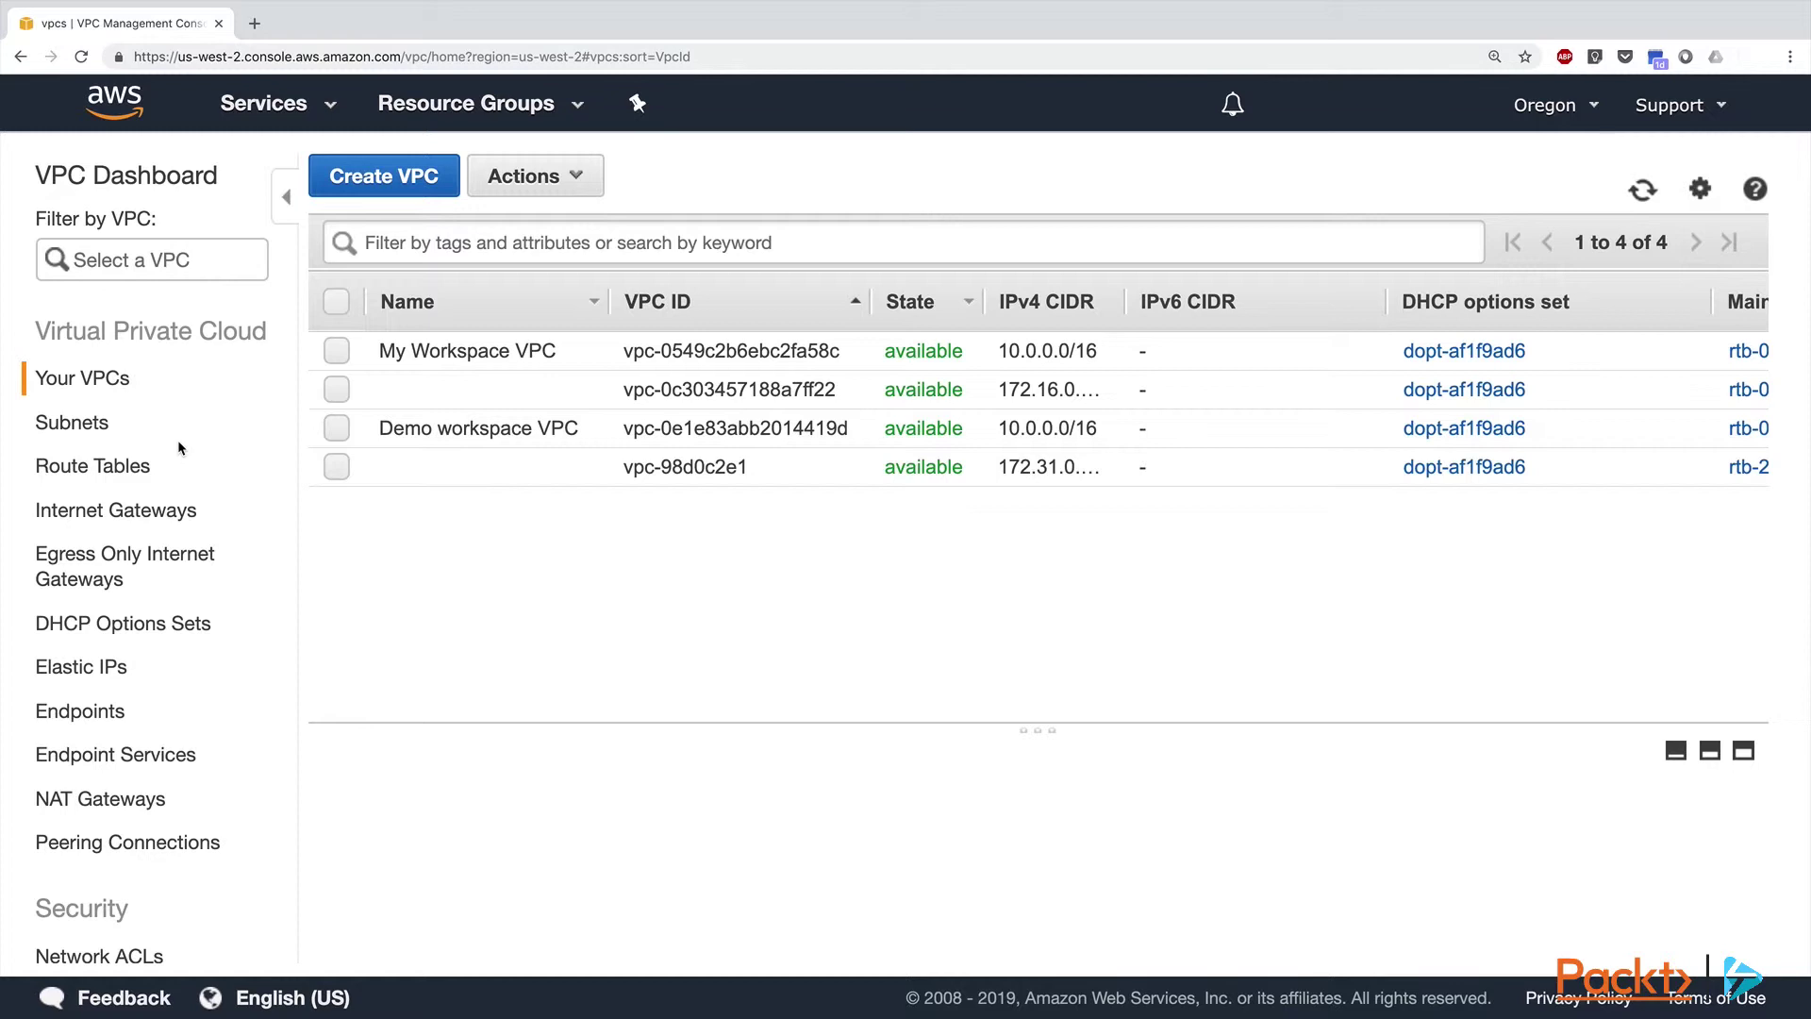
{"action": "left_click", "coordinate": [92, 429]}
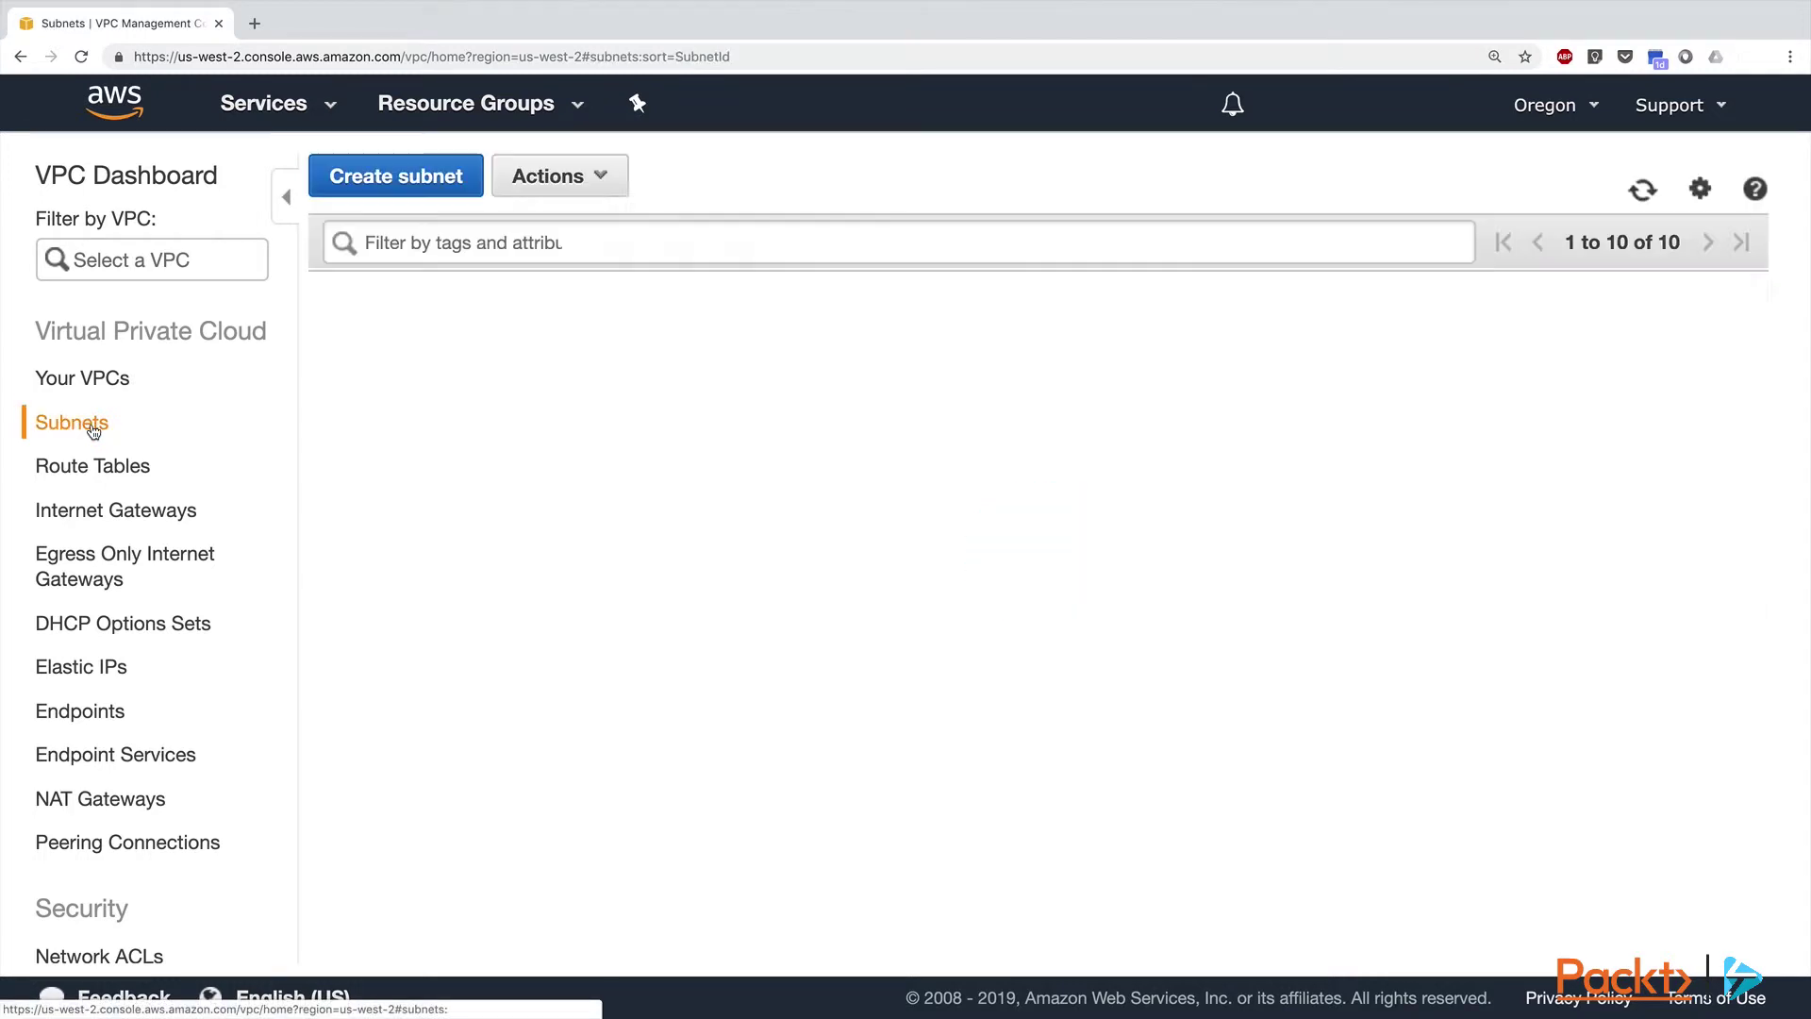
{"action": "left_click", "coordinate": [405, 174]}
{"action": "left_click", "coordinate": [574, 403]}
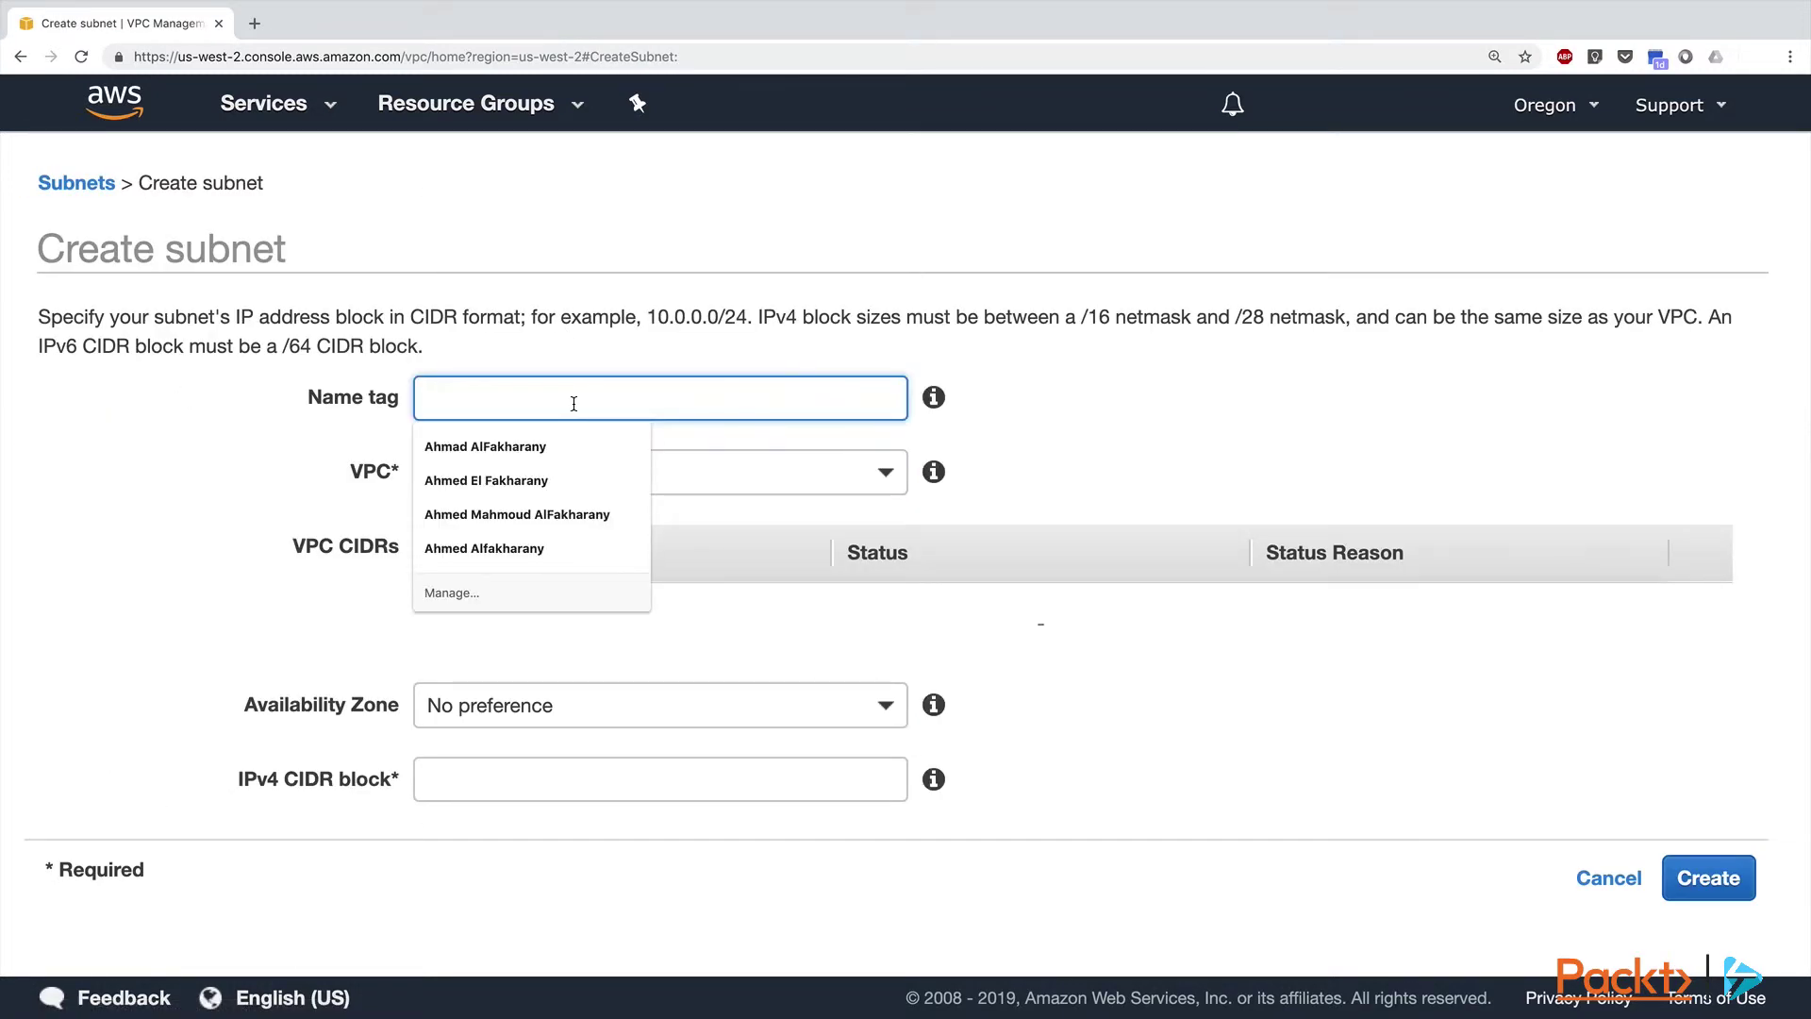
{"action": "type", "text": "Priv"}
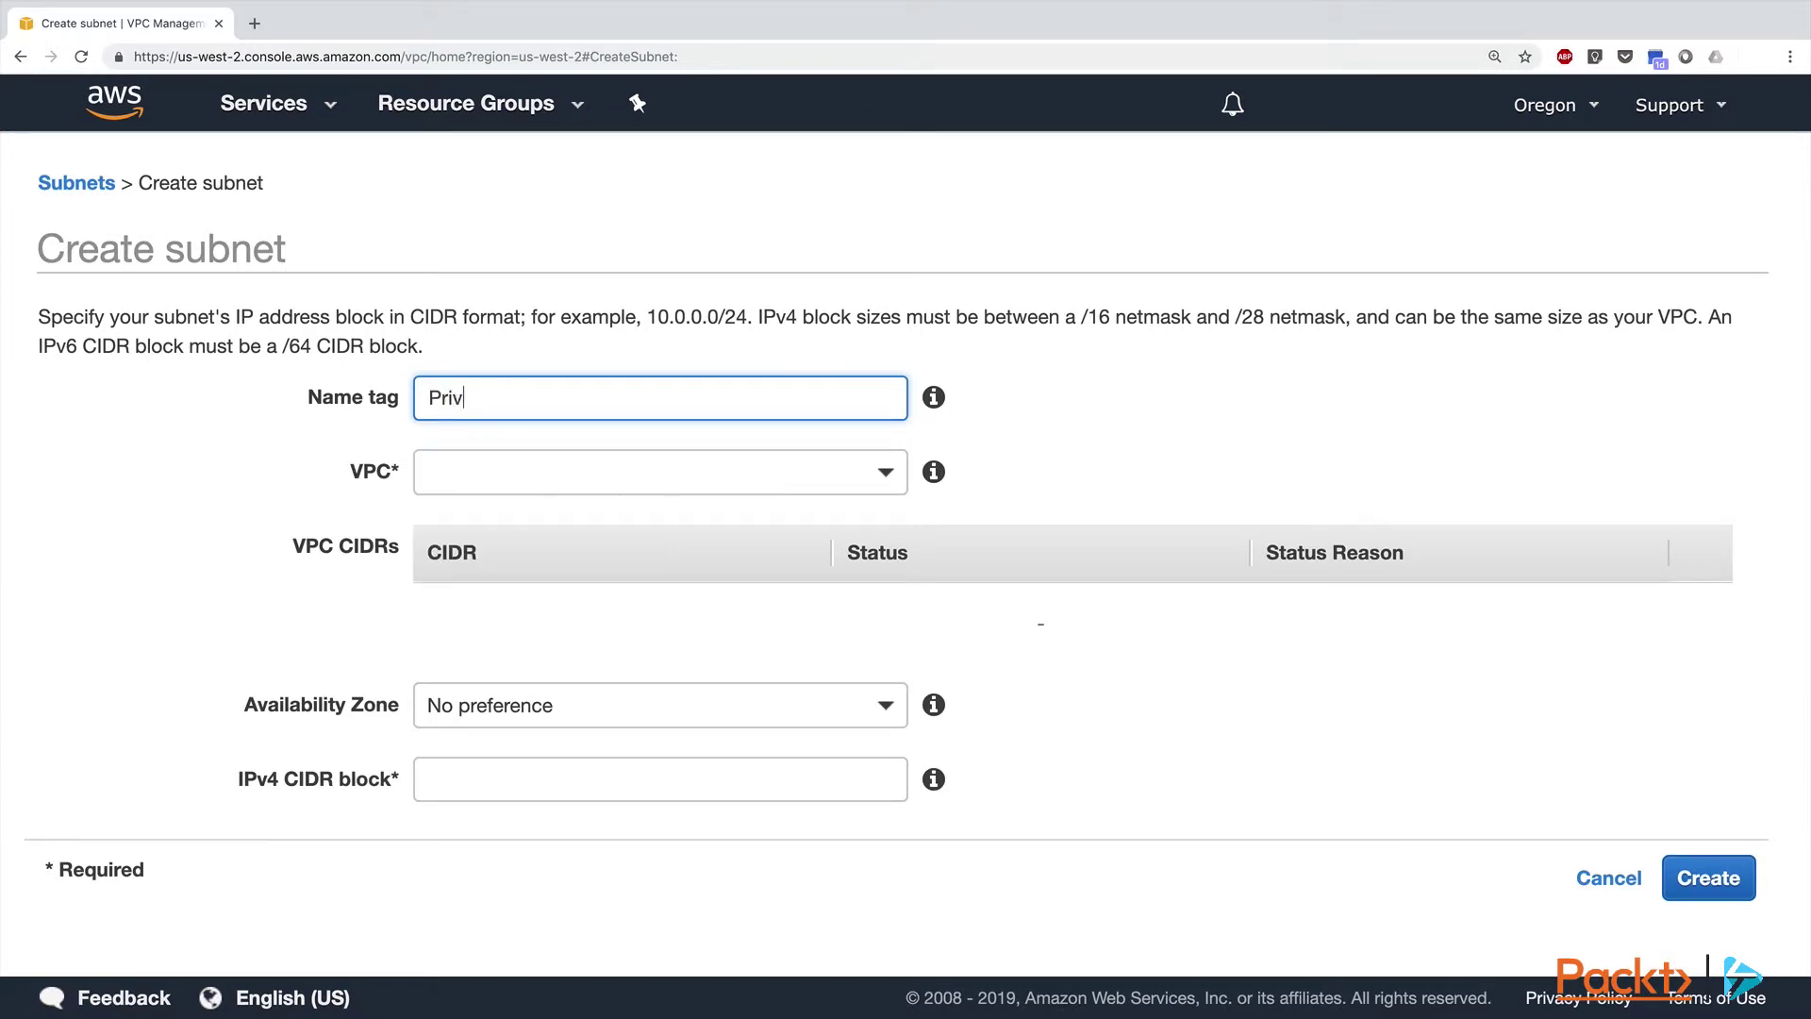
{"action": "type", "text": "ate subnet 2 for demo"}
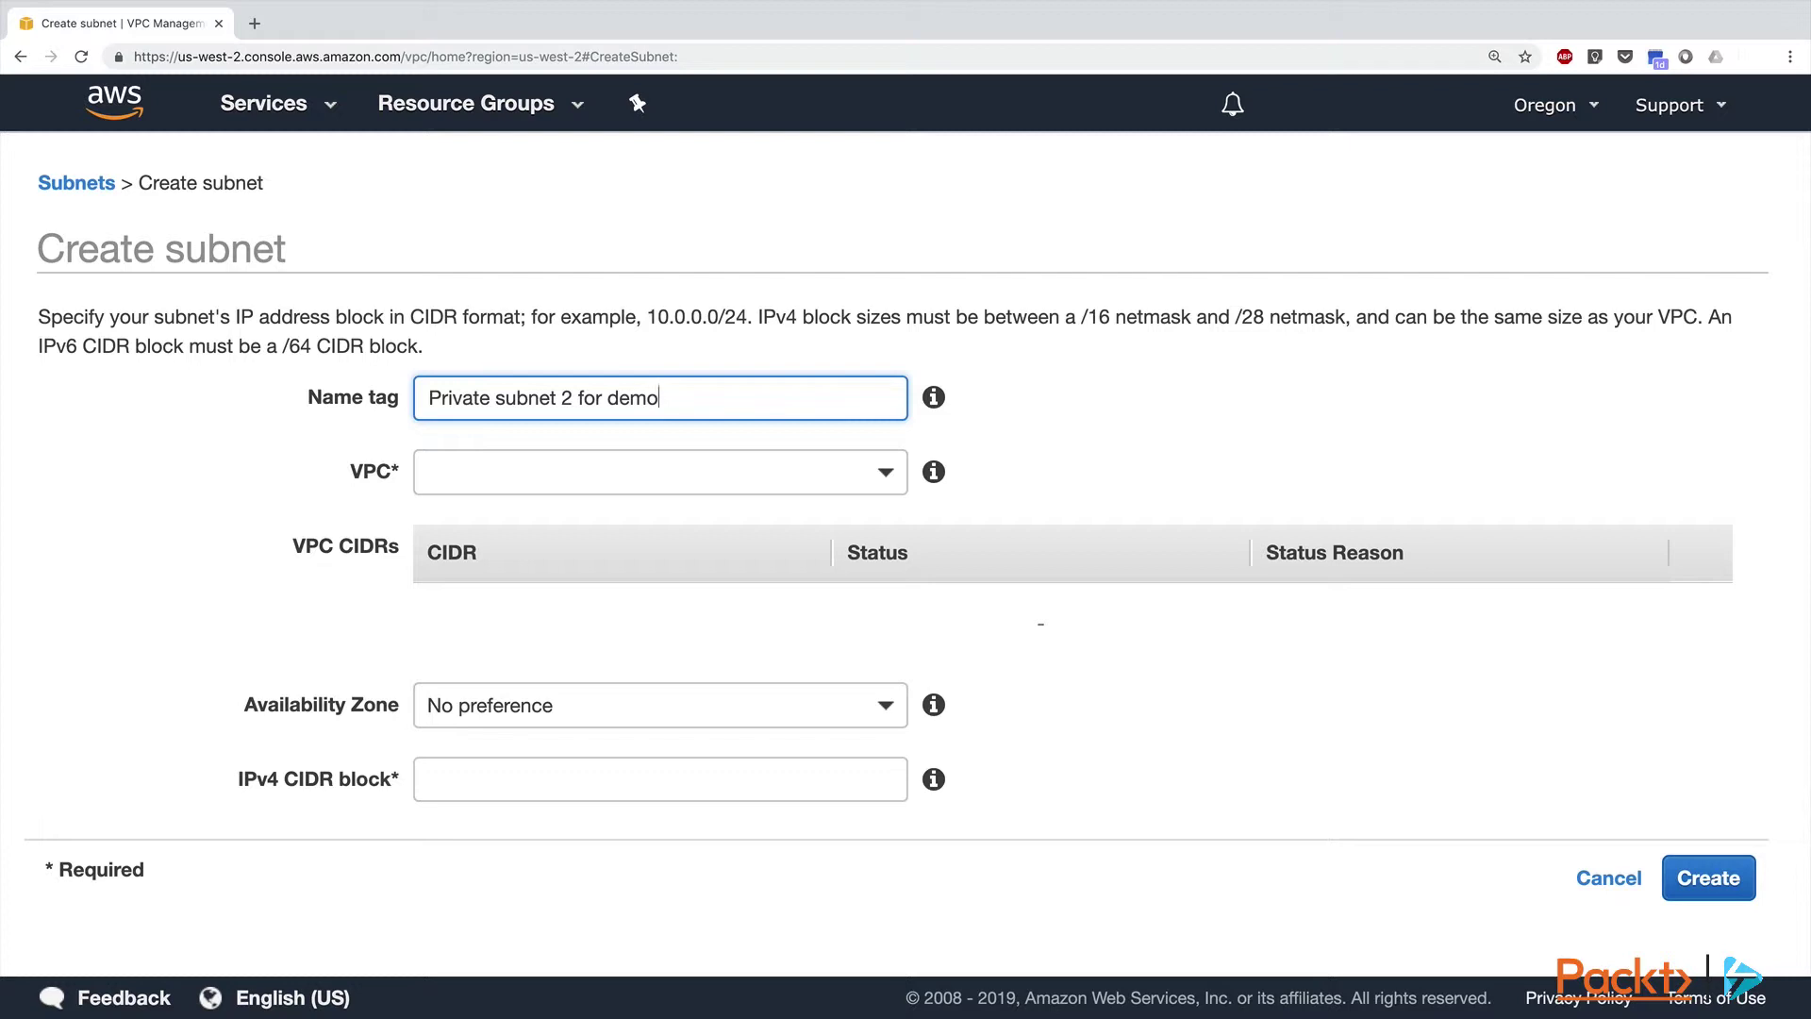
{"action": "left_click", "coordinate": [516, 493]}
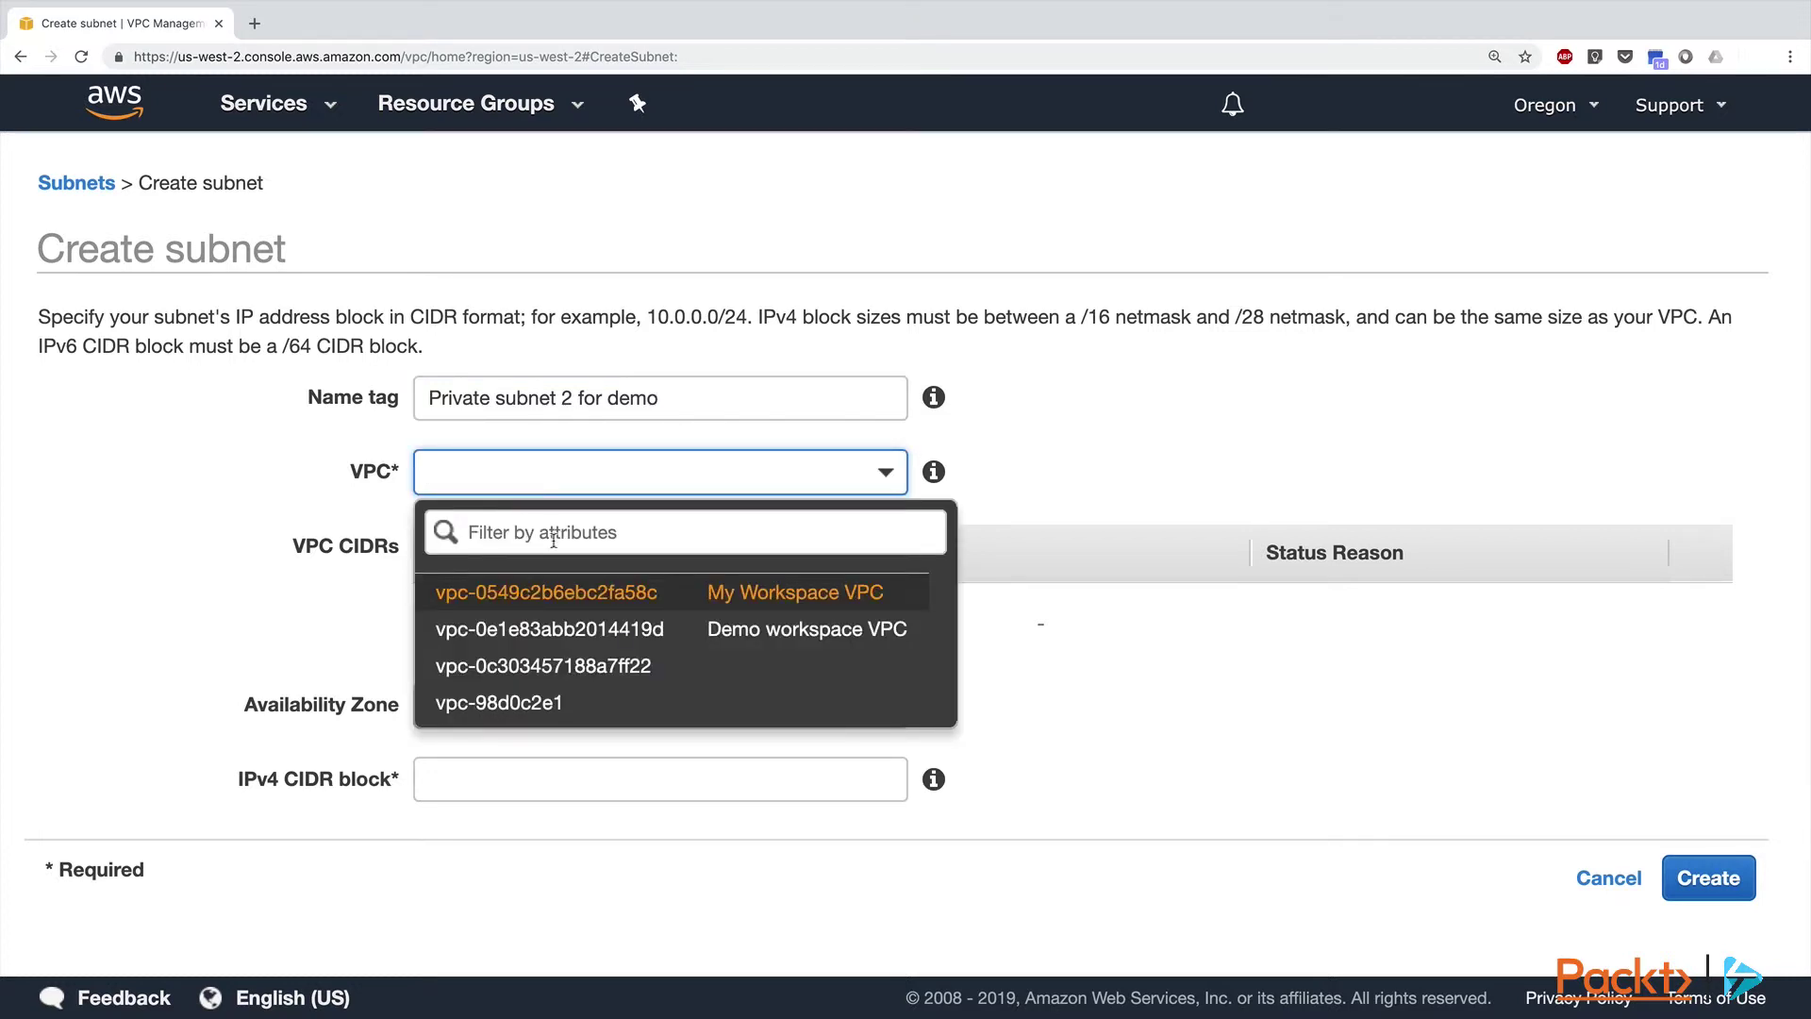
{"action": "left_click", "coordinate": [632, 632]}
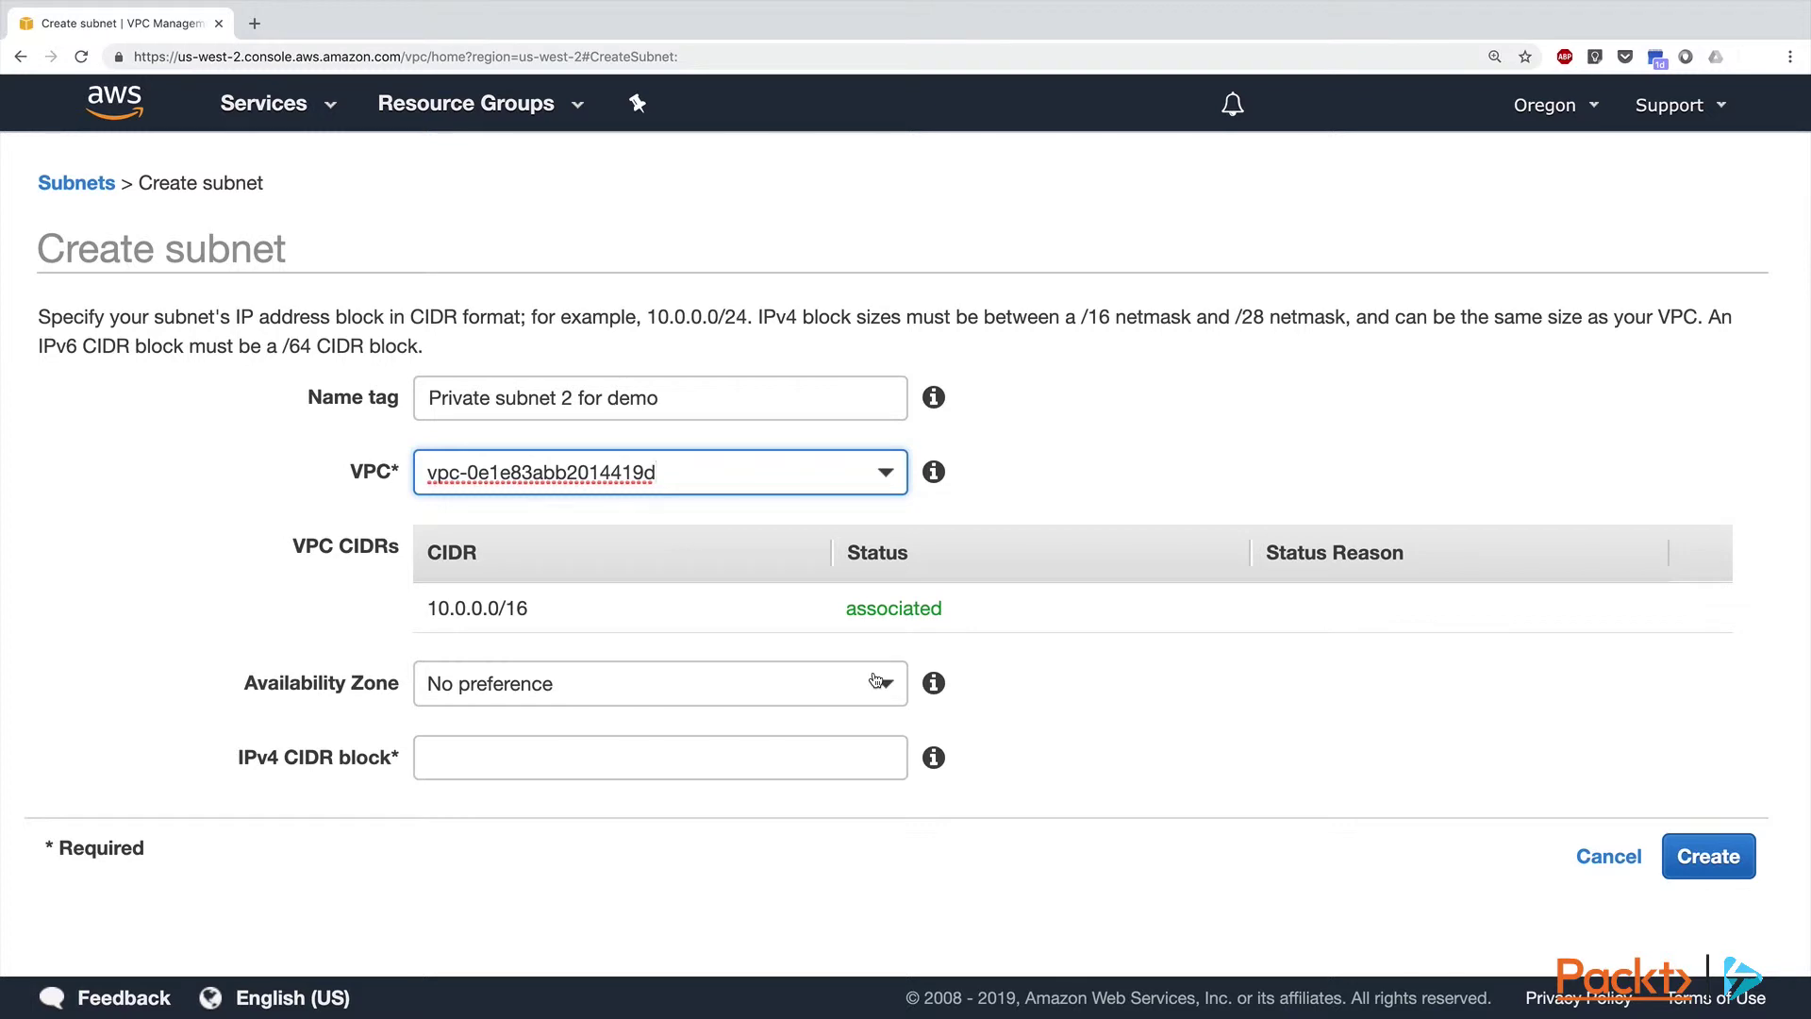
{"action": "left_click", "coordinate": [1583, 854]}
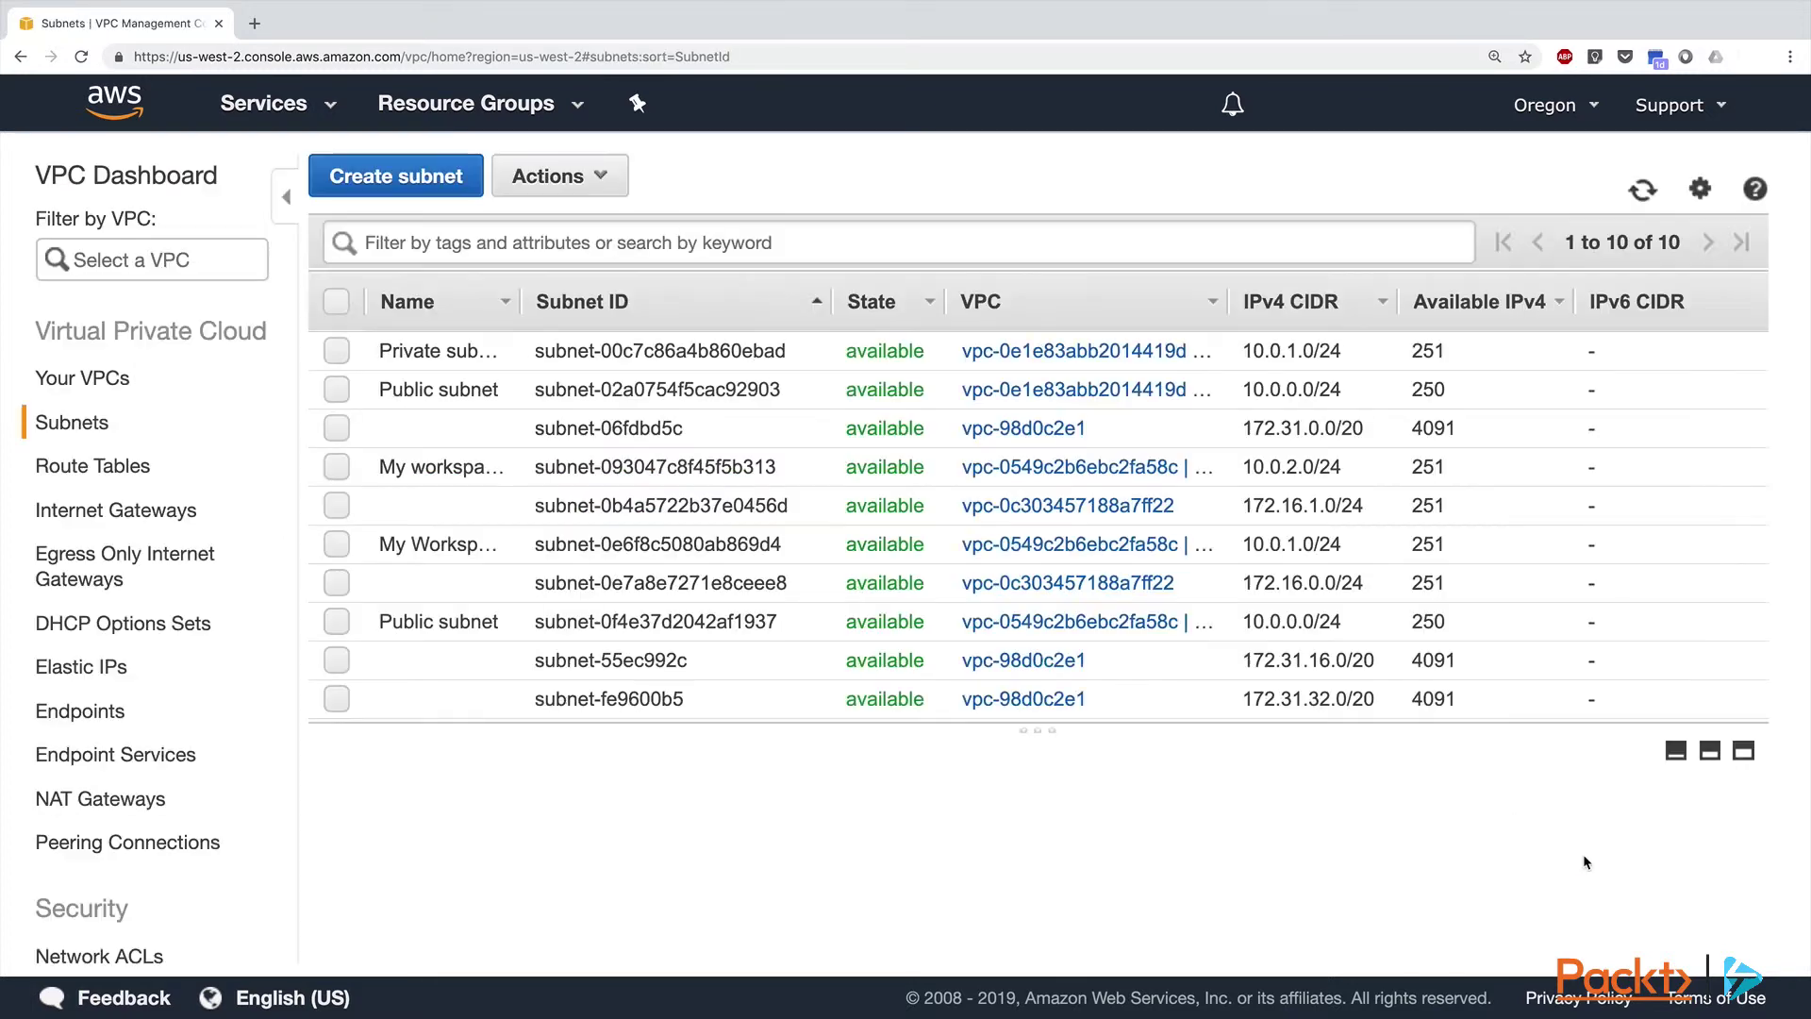
Step: Select the private subnet of Demo workspace VPC and check its availability zone in the details
{"action": "mouse_move", "coordinate": [443, 389]}
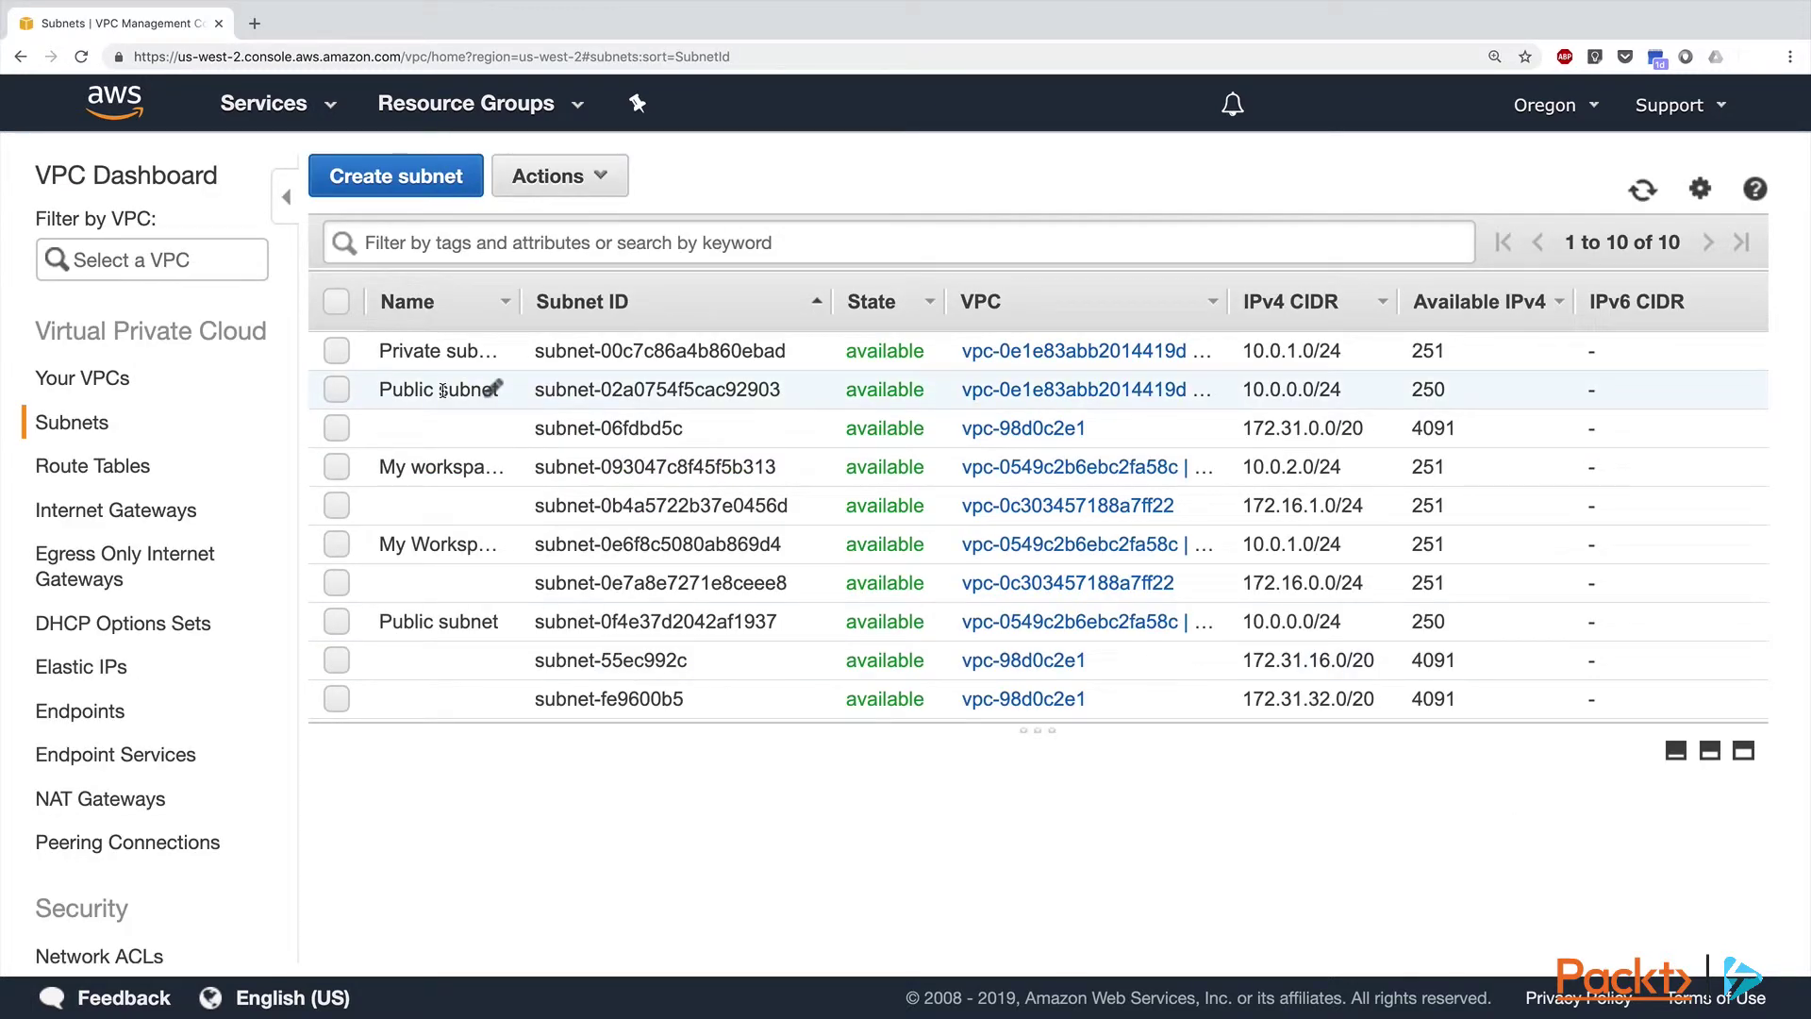
{"action": "left_click", "coordinate": [336, 353]}
{"action": "scroll", "coordinate": [1056, 913], "scroll_direction": "down", "scroll_amount": 3}
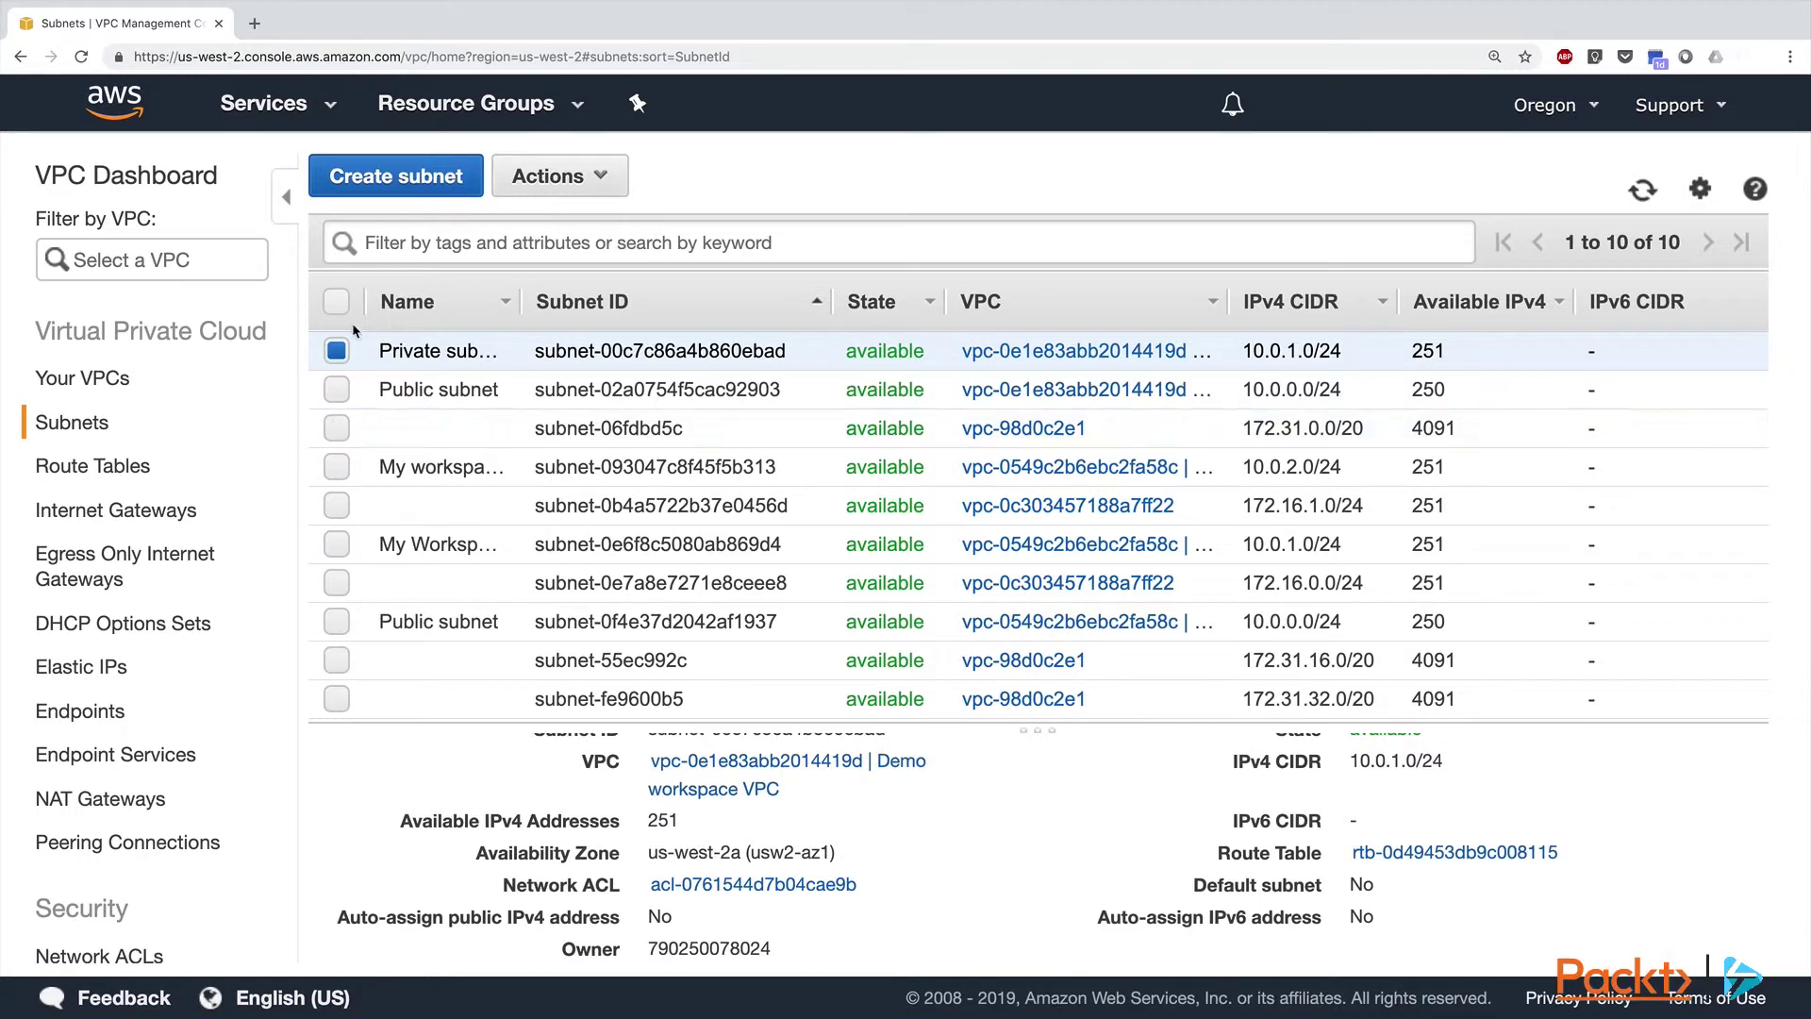
Step: Start a new subnet named "Private subnet 2 for demo VPC" in VPC vpc-0e1e83abb2014419d, with availability zone us-west-2b
{"action": "left_click", "coordinate": [398, 183]}
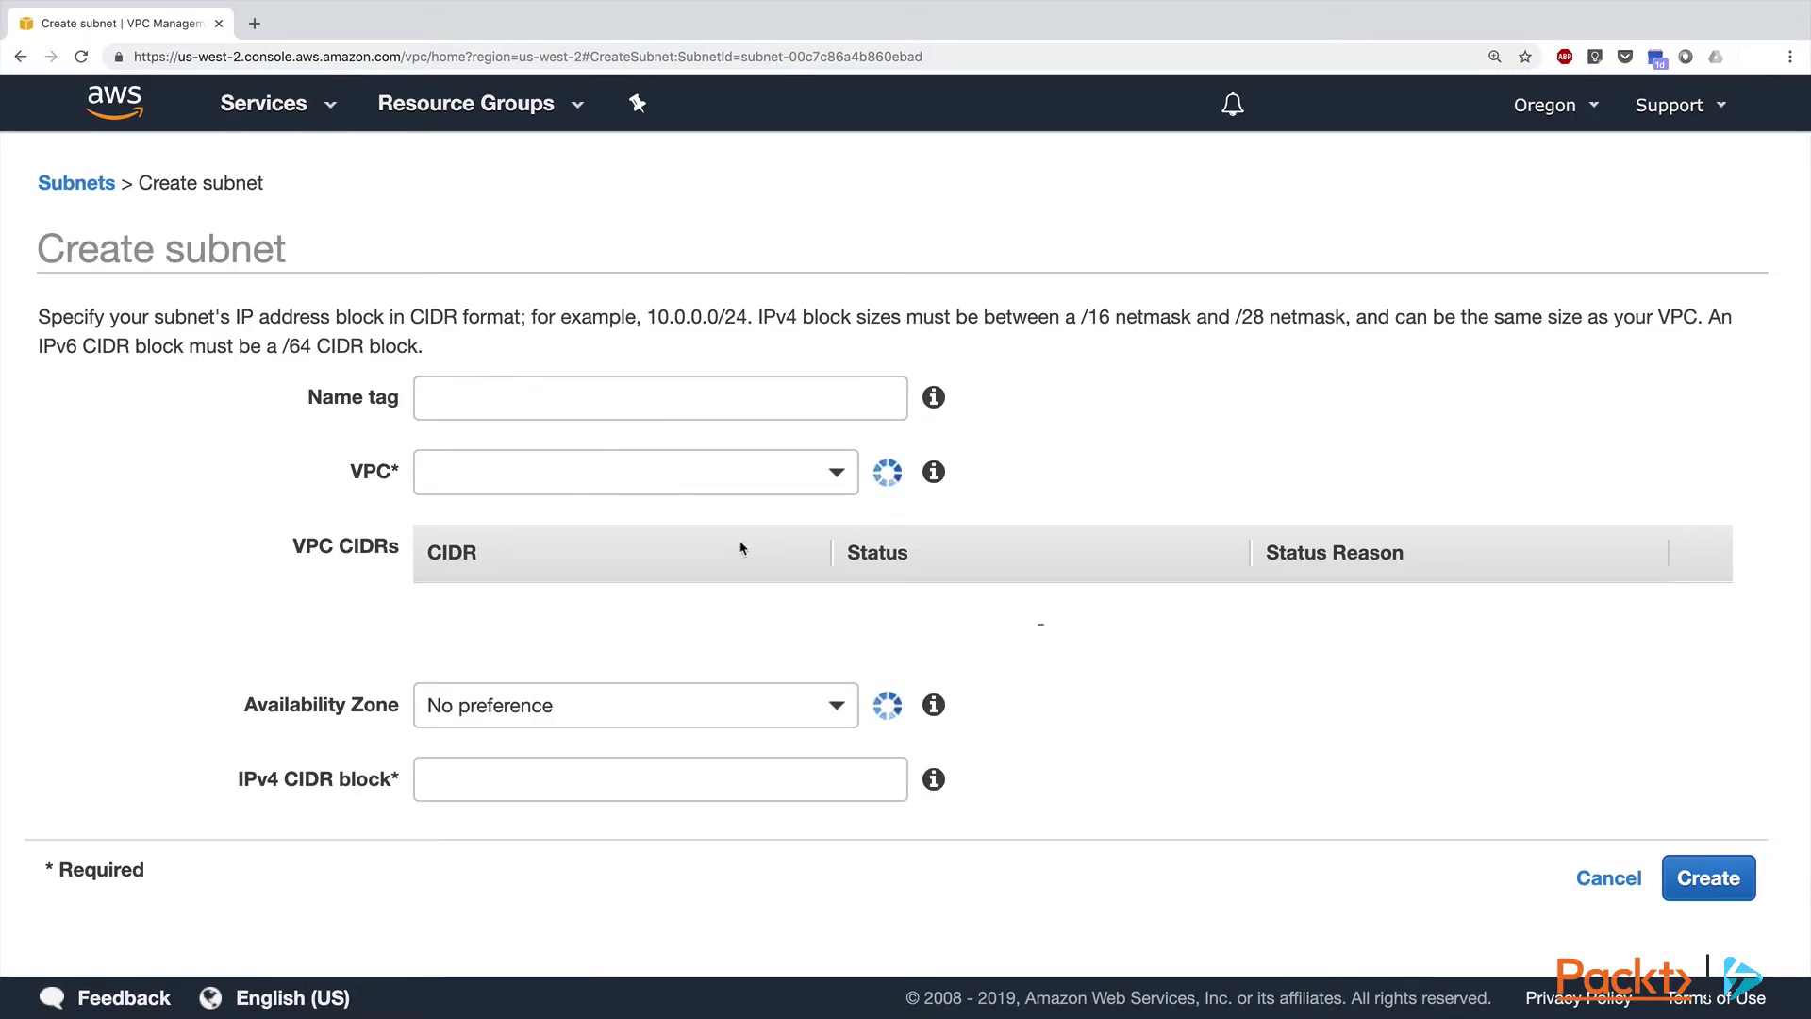
{"action": "left_click", "coordinate": [887, 712]}
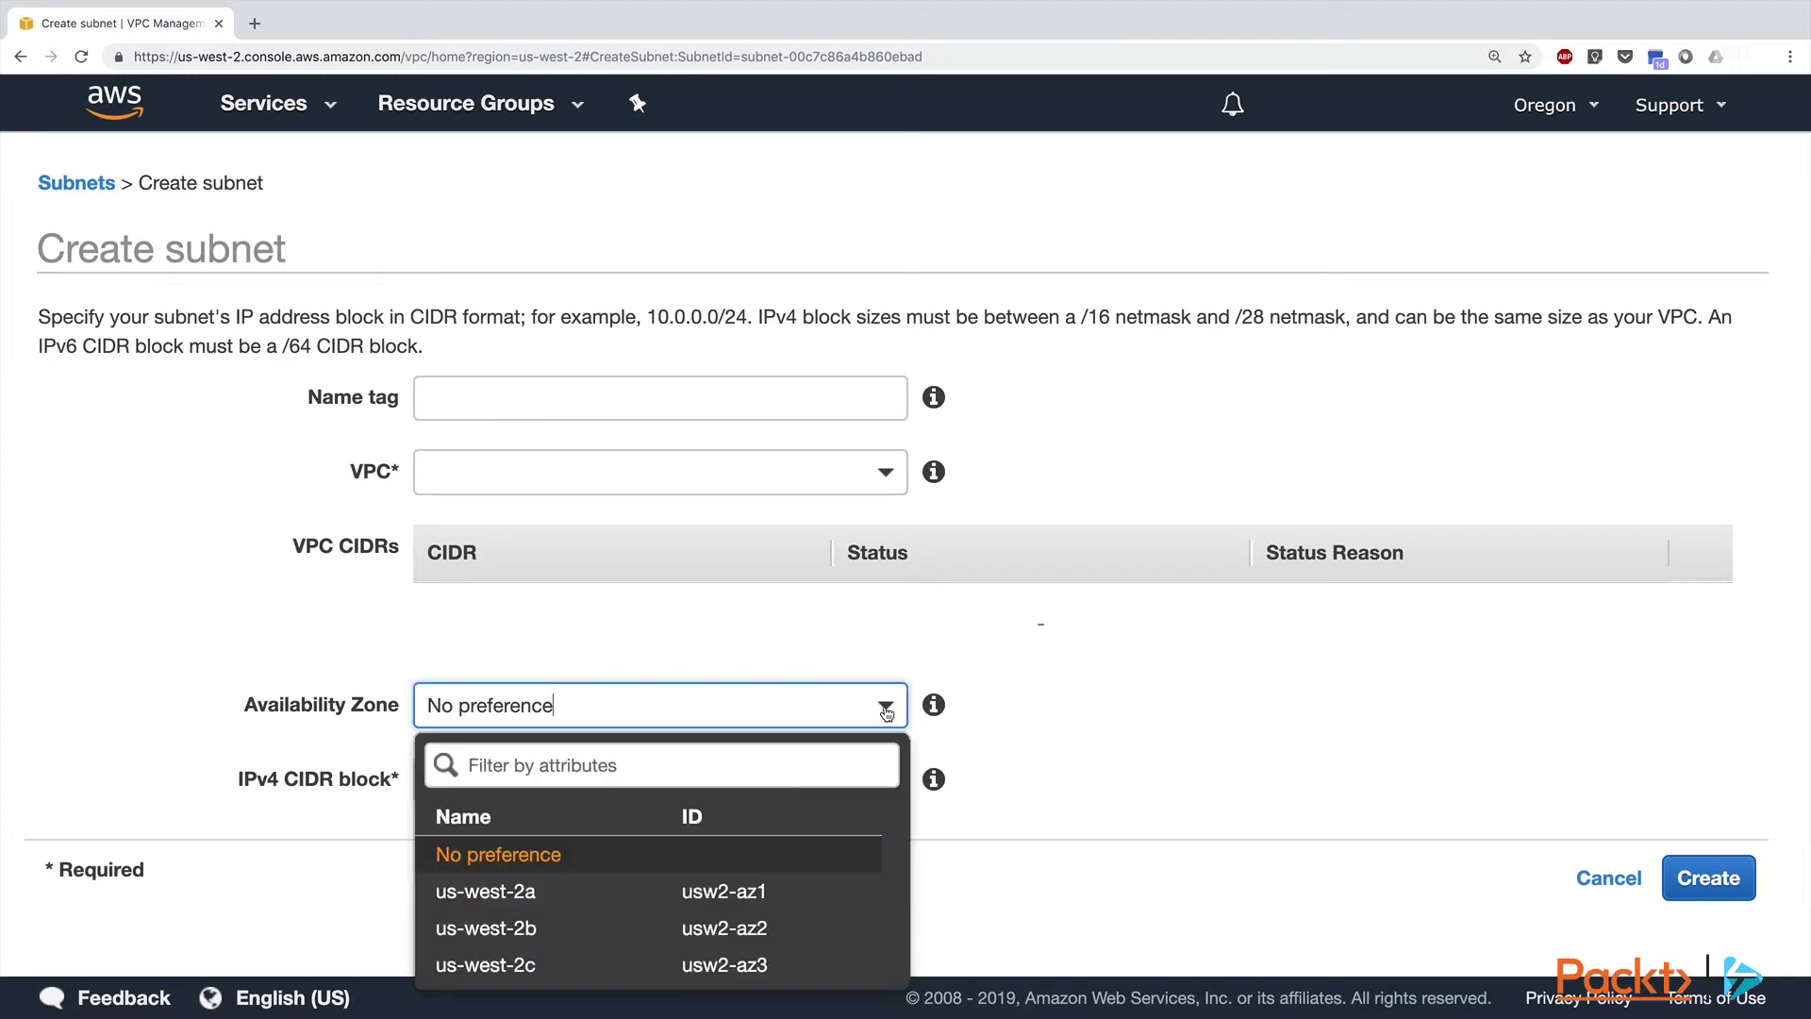
{"action": "left_click", "coordinate": [606, 918]}
{"action": "left_click", "coordinate": [576, 396]}
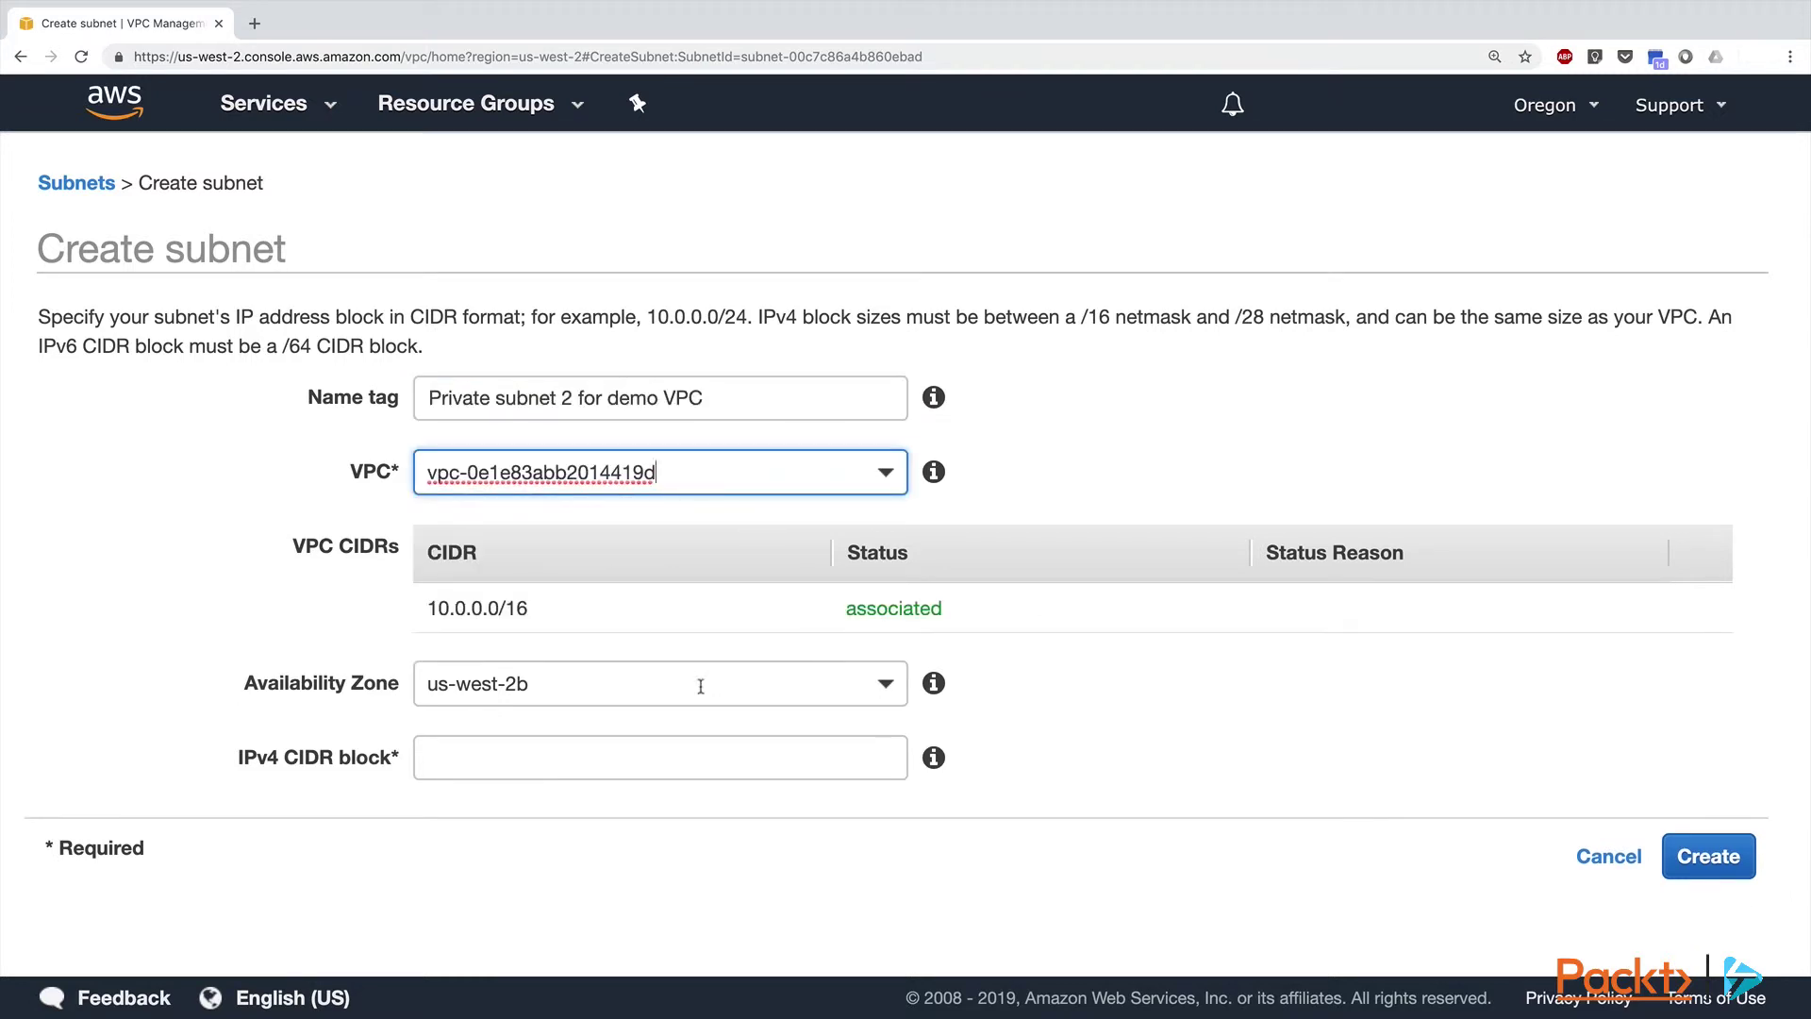
Step: Set the subnet's IPv4 CIDR block to 10.0.2.0/24, create the subnet and return to the subnet list
{"action": "left_click", "coordinate": [651, 744]}
{"action": "type", "text": "10.0."}
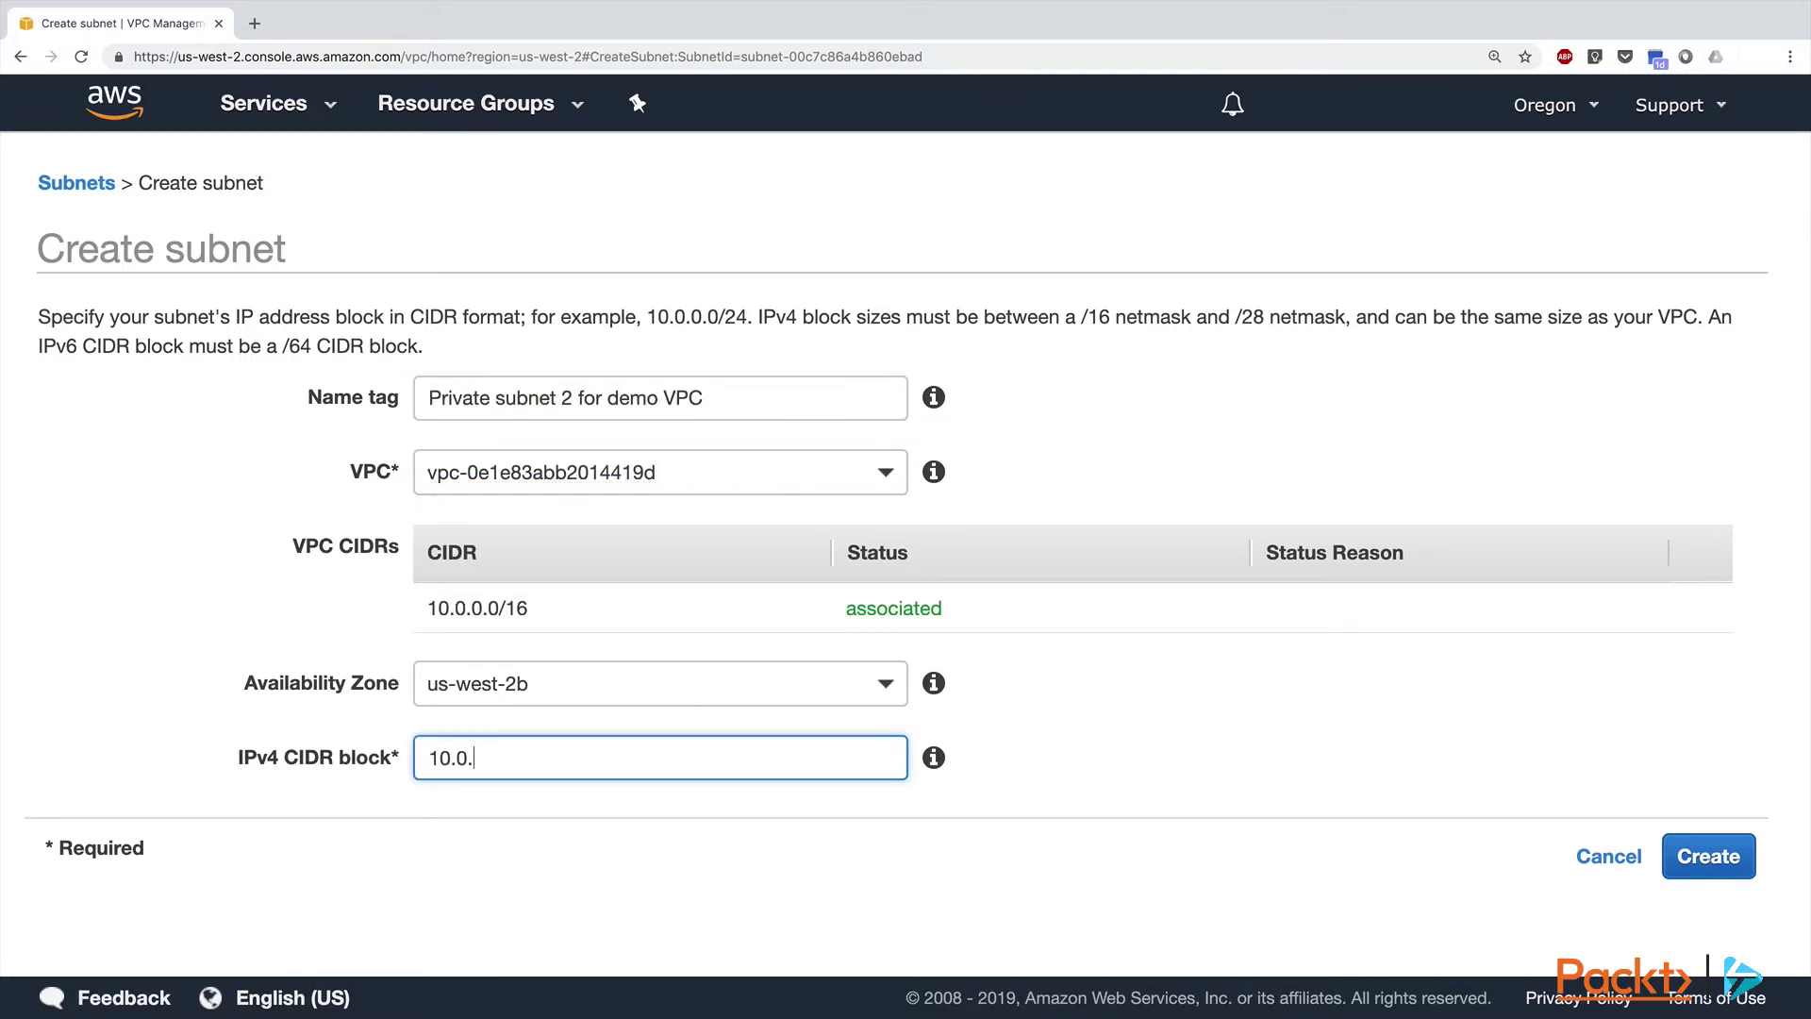
{"action": "type", "text": "2.0/42"}
{"action": "key", "text": "BackSpace"}
{"action": "key", "text": "BackSpace"}
{"action": "type", "text": "24"}
{"action": "left_click", "coordinate": [1698, 857]}
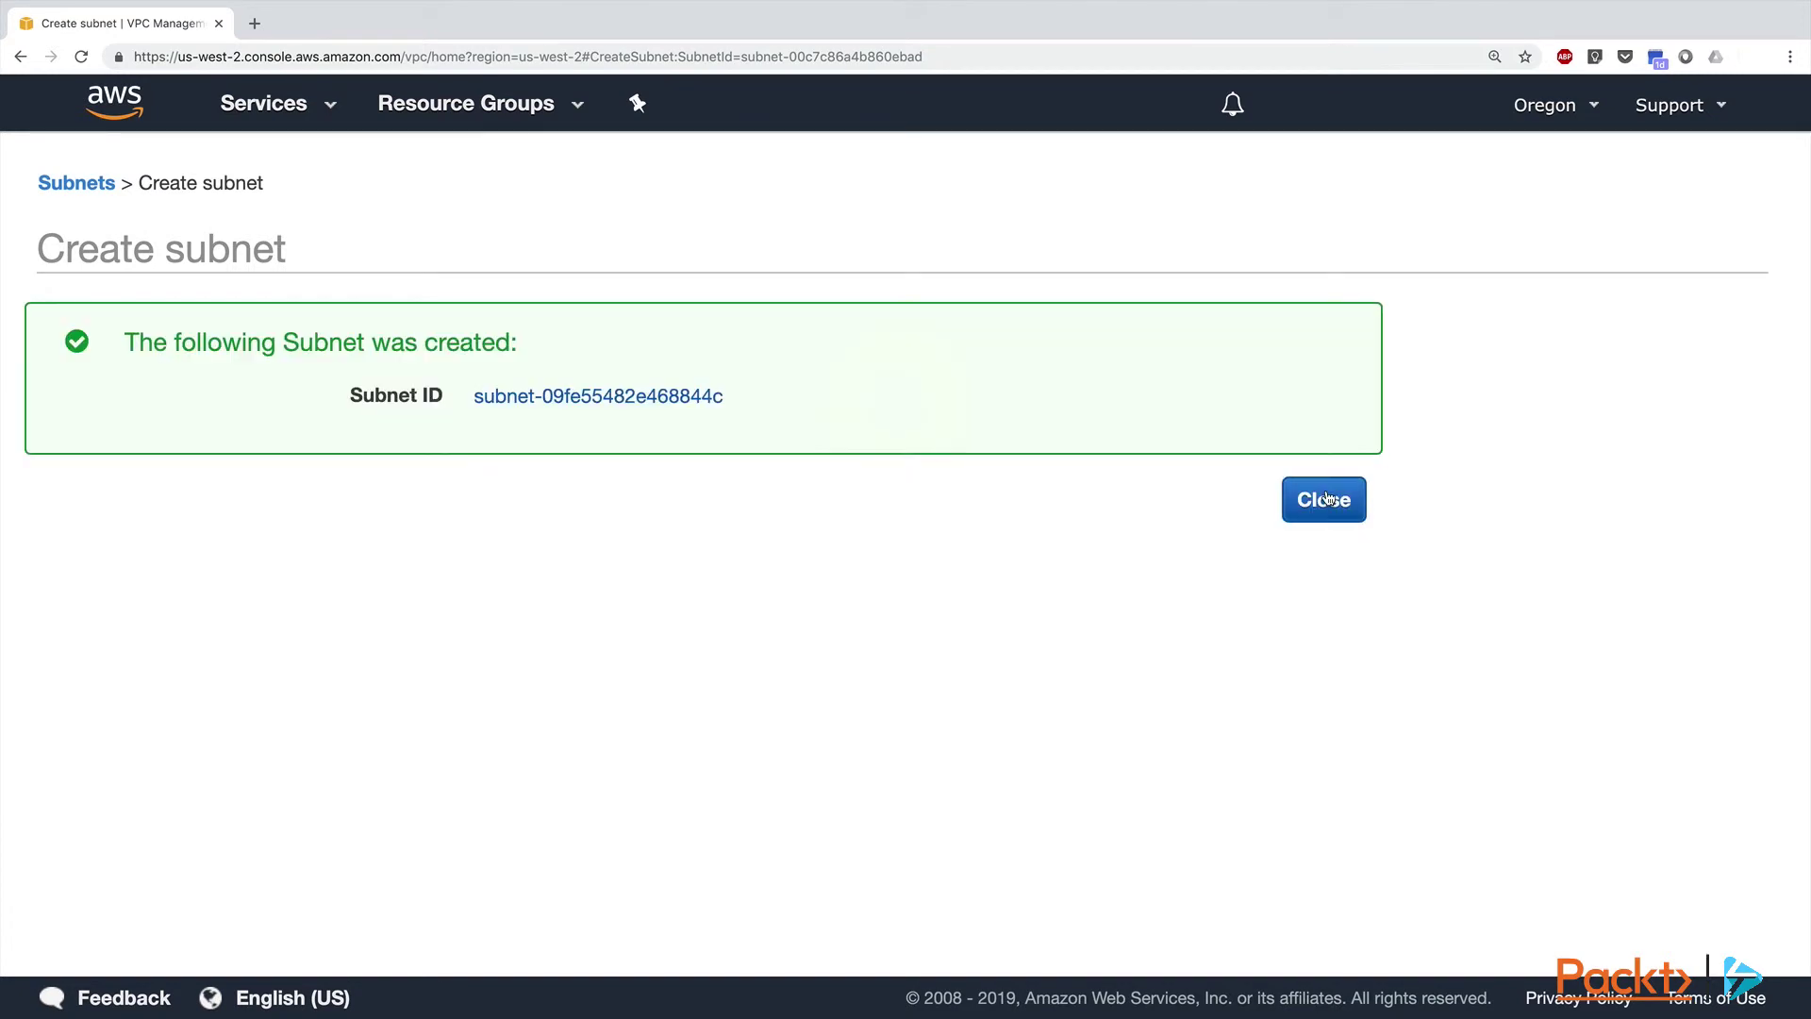
{"action": "left_click", "coordinate": [1324, 499]}
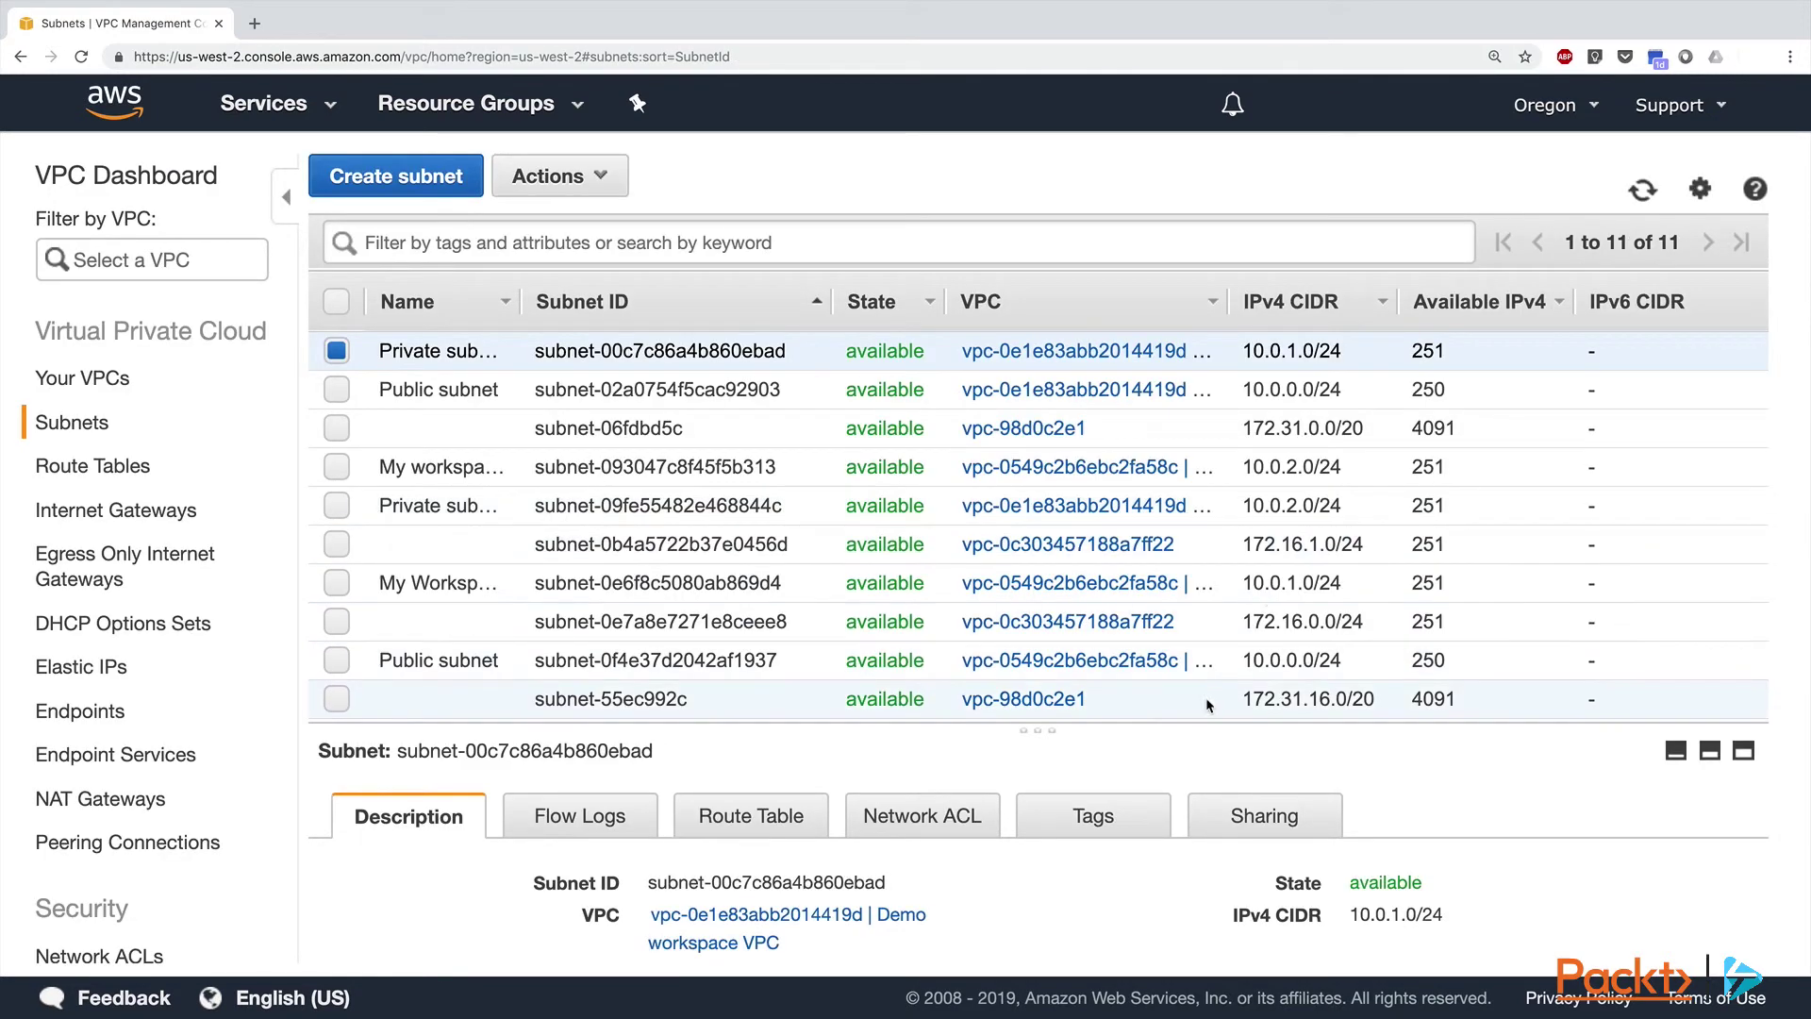
Step: Enlarge the subnet details area, widen the Name column and examine the route table of Private subnet 1 for demo vpc
{"action": "left_click_drag", "start_coordinate": [1039, 726], "coordinate": [1033, 507]}
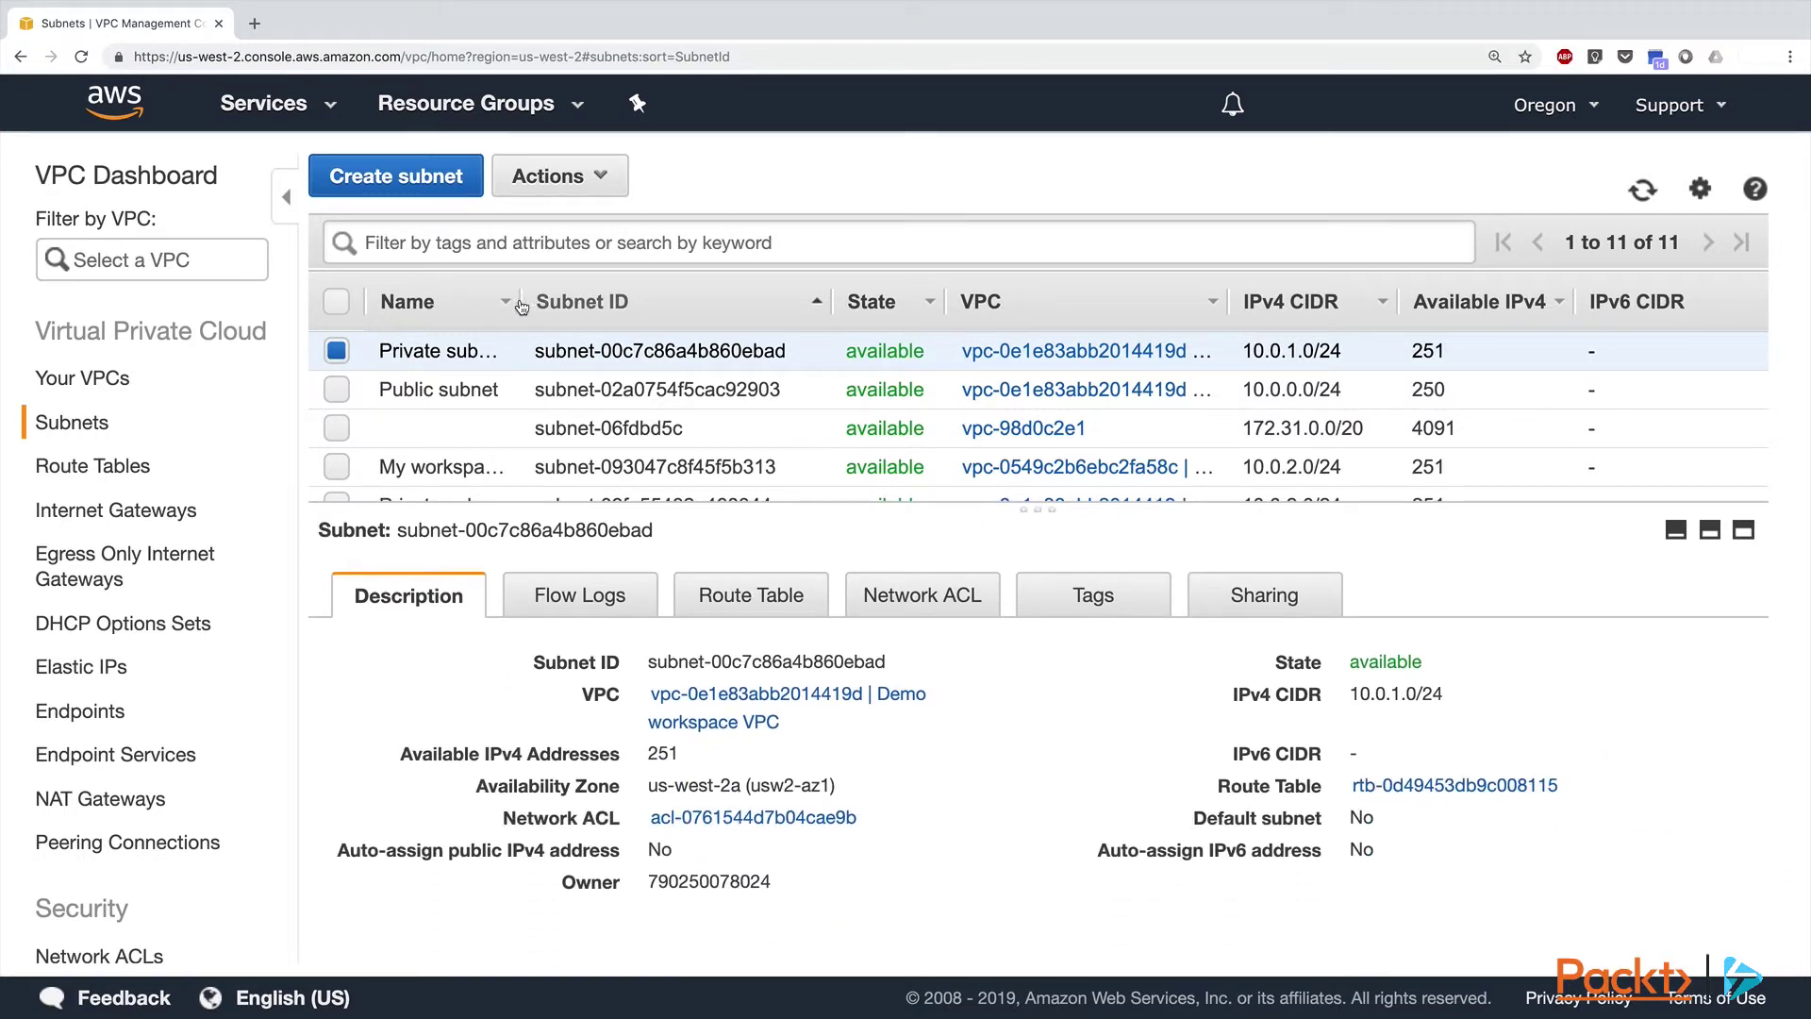
{"action": "left_click_drag", "start_coordinate": [520, 301], "coordinate": [698, 301]}
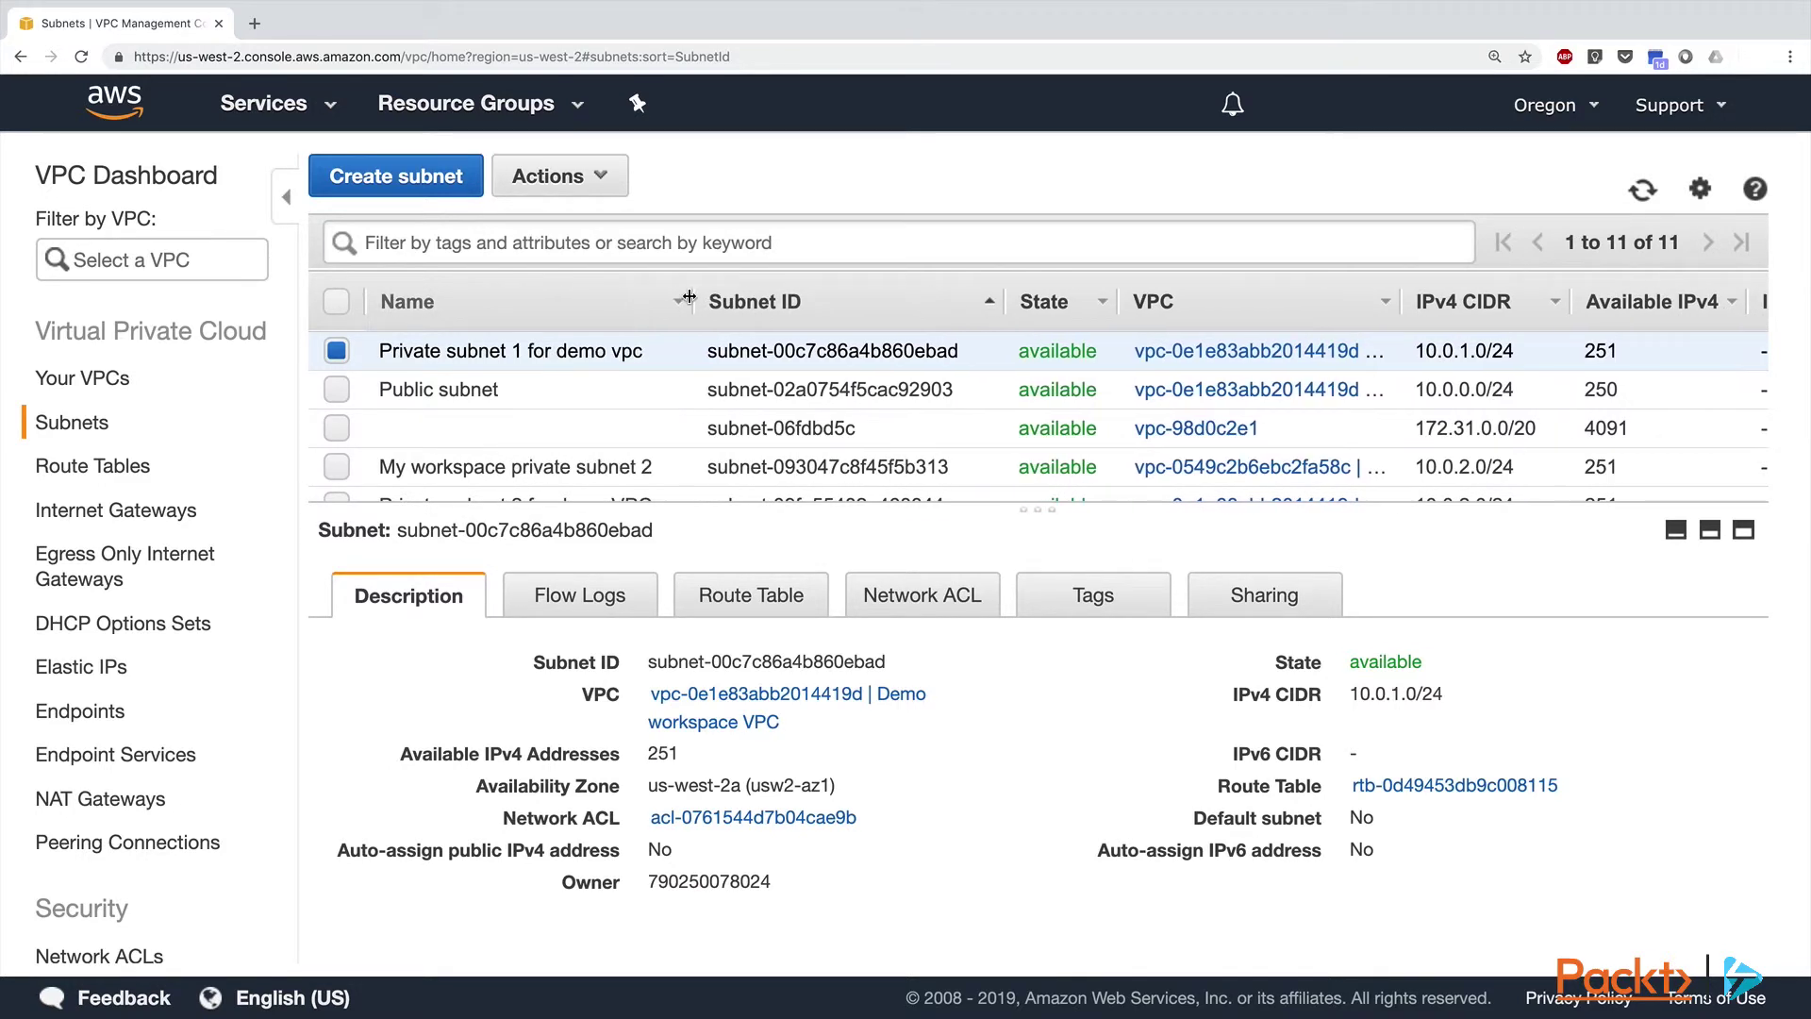
{"action": "left_click", "coordinate": [751, 595]}
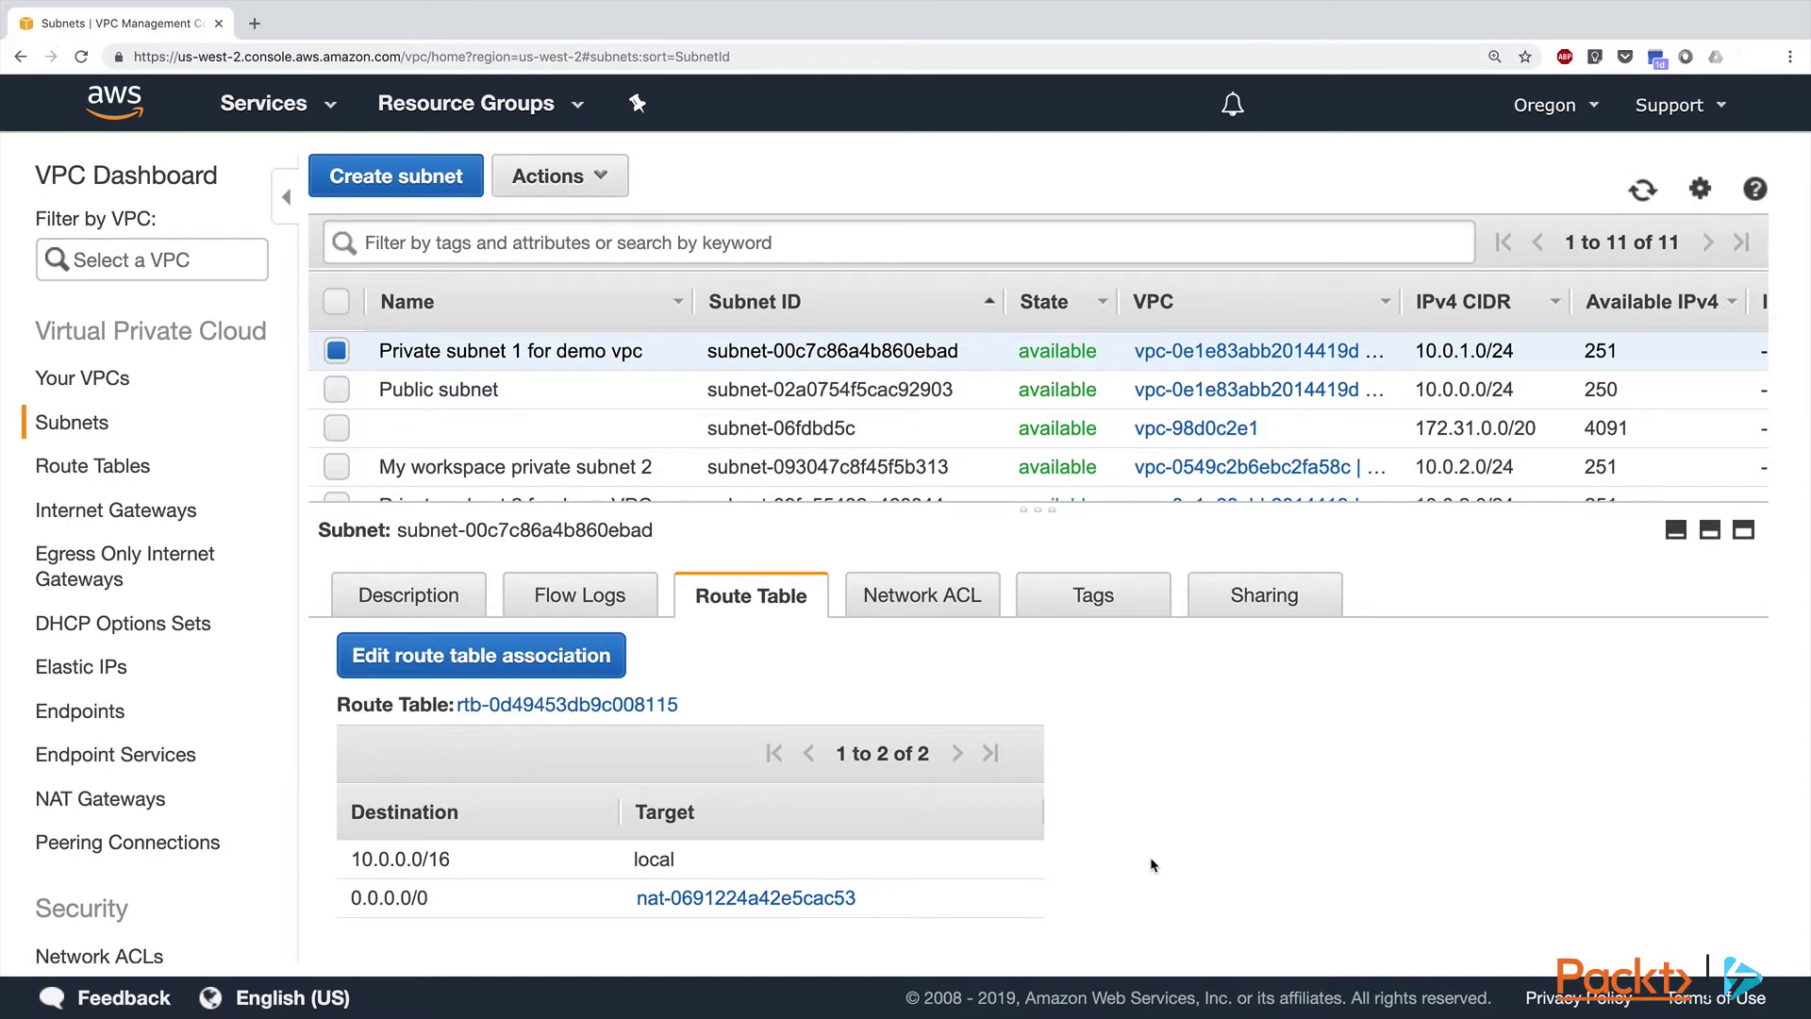
Step: Examine the route tables of My workspace private subnet 2 and of the Public subnet with CIDR 10.0.0.0/24 in the demo VPC
{"action": "scroll", "coordinate": [471, 411], "scroll_direction": "down", "scroll_amount": 1}
{"action": "left_click", "coordinate": [337, 430]}
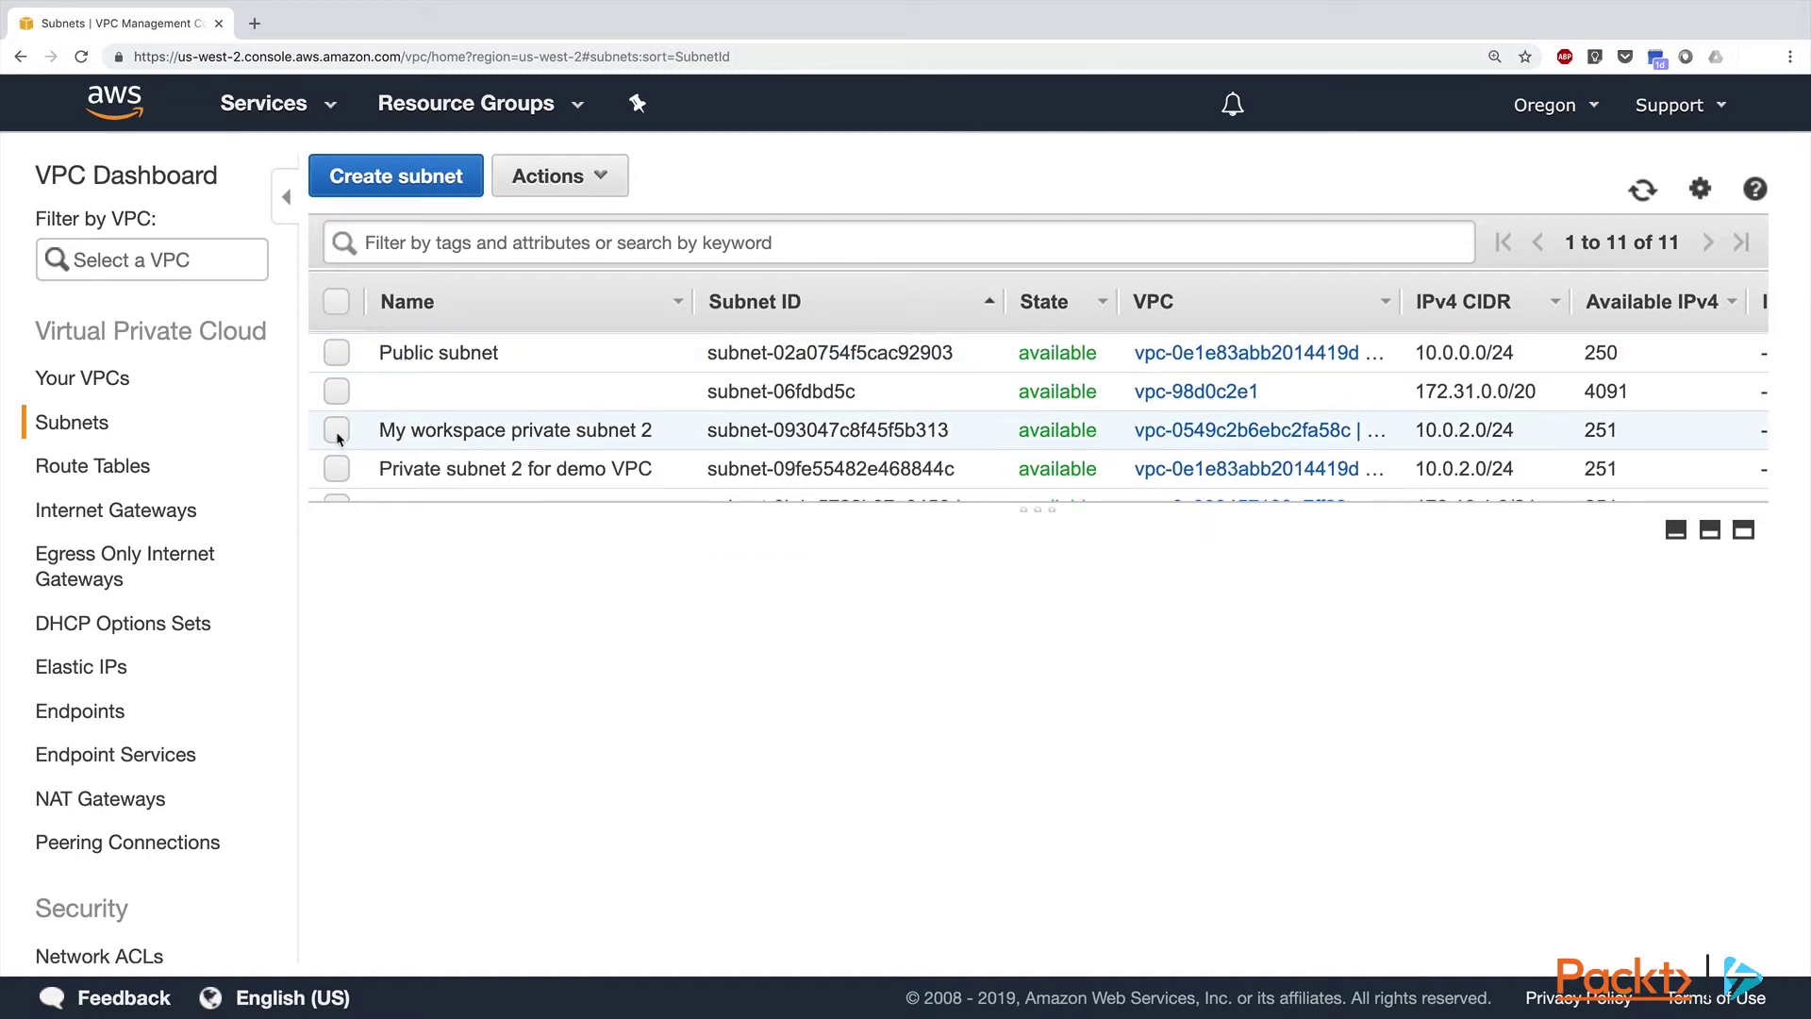
{"action": "left_click", "coordinate": [745, 597]}
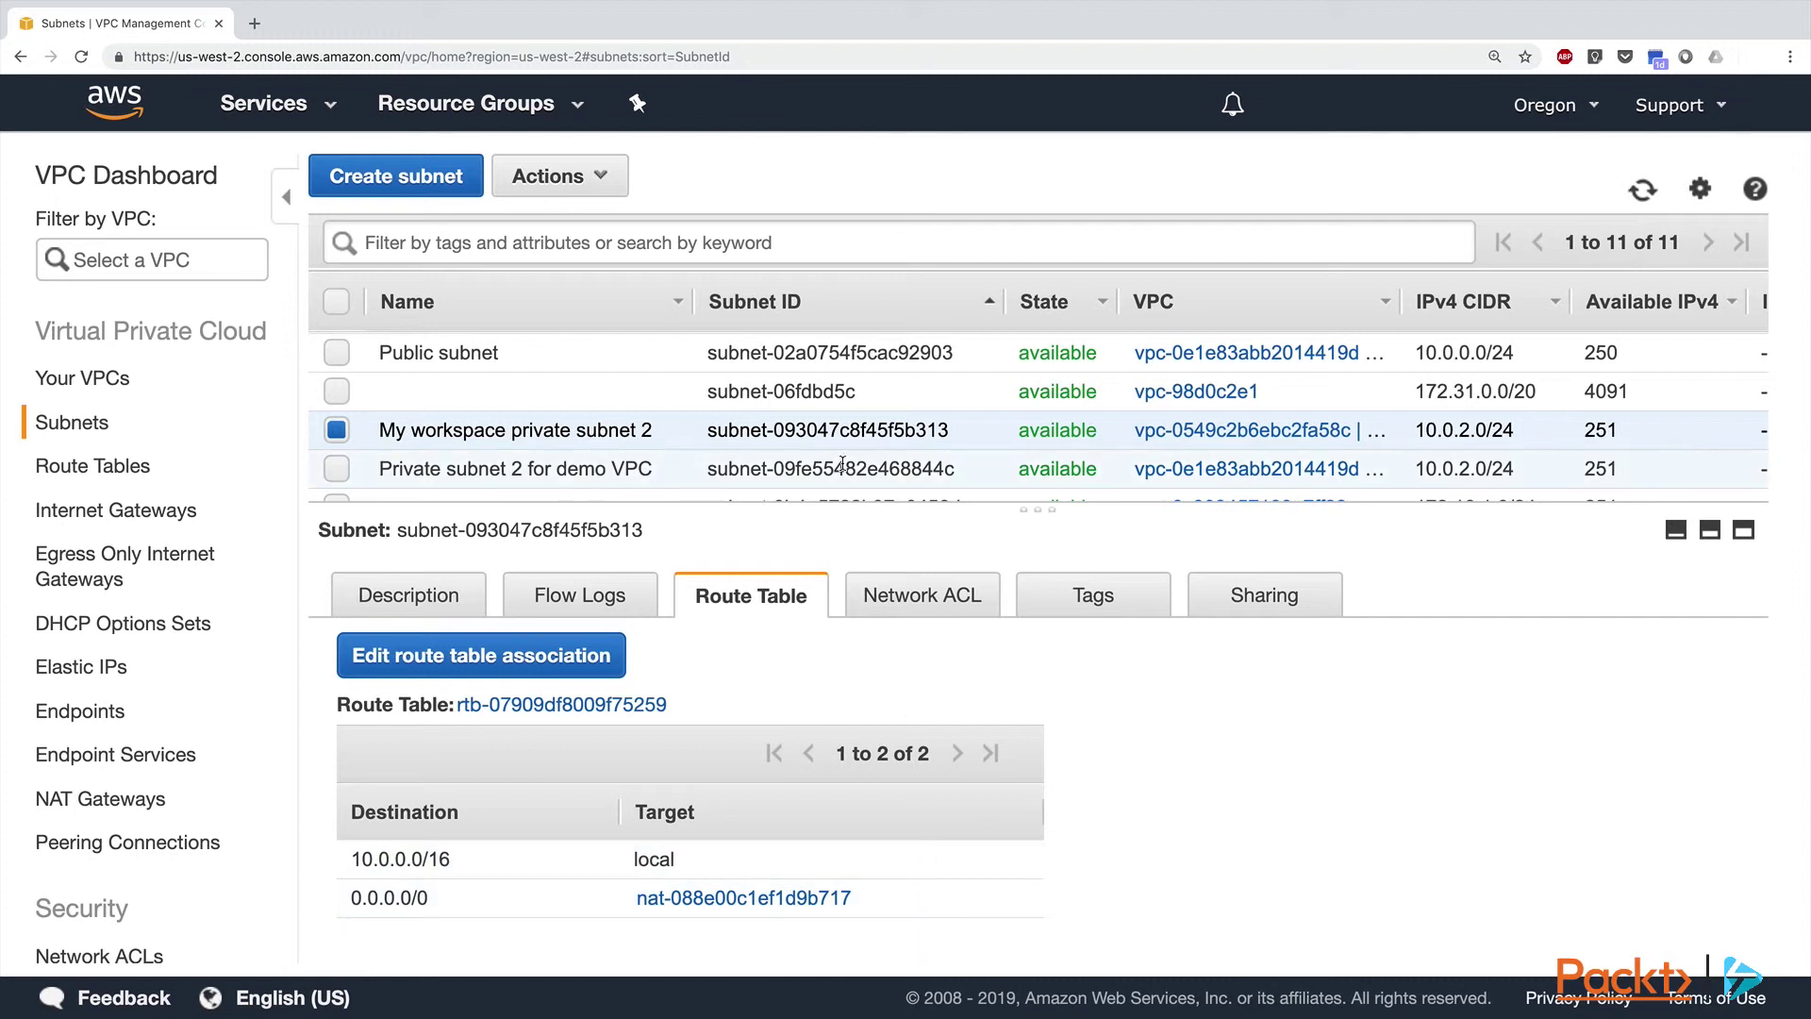
{"action": "scroll", "coordinate": [496, 366], "scroll_direction": "up", "scroll_amount": 1}
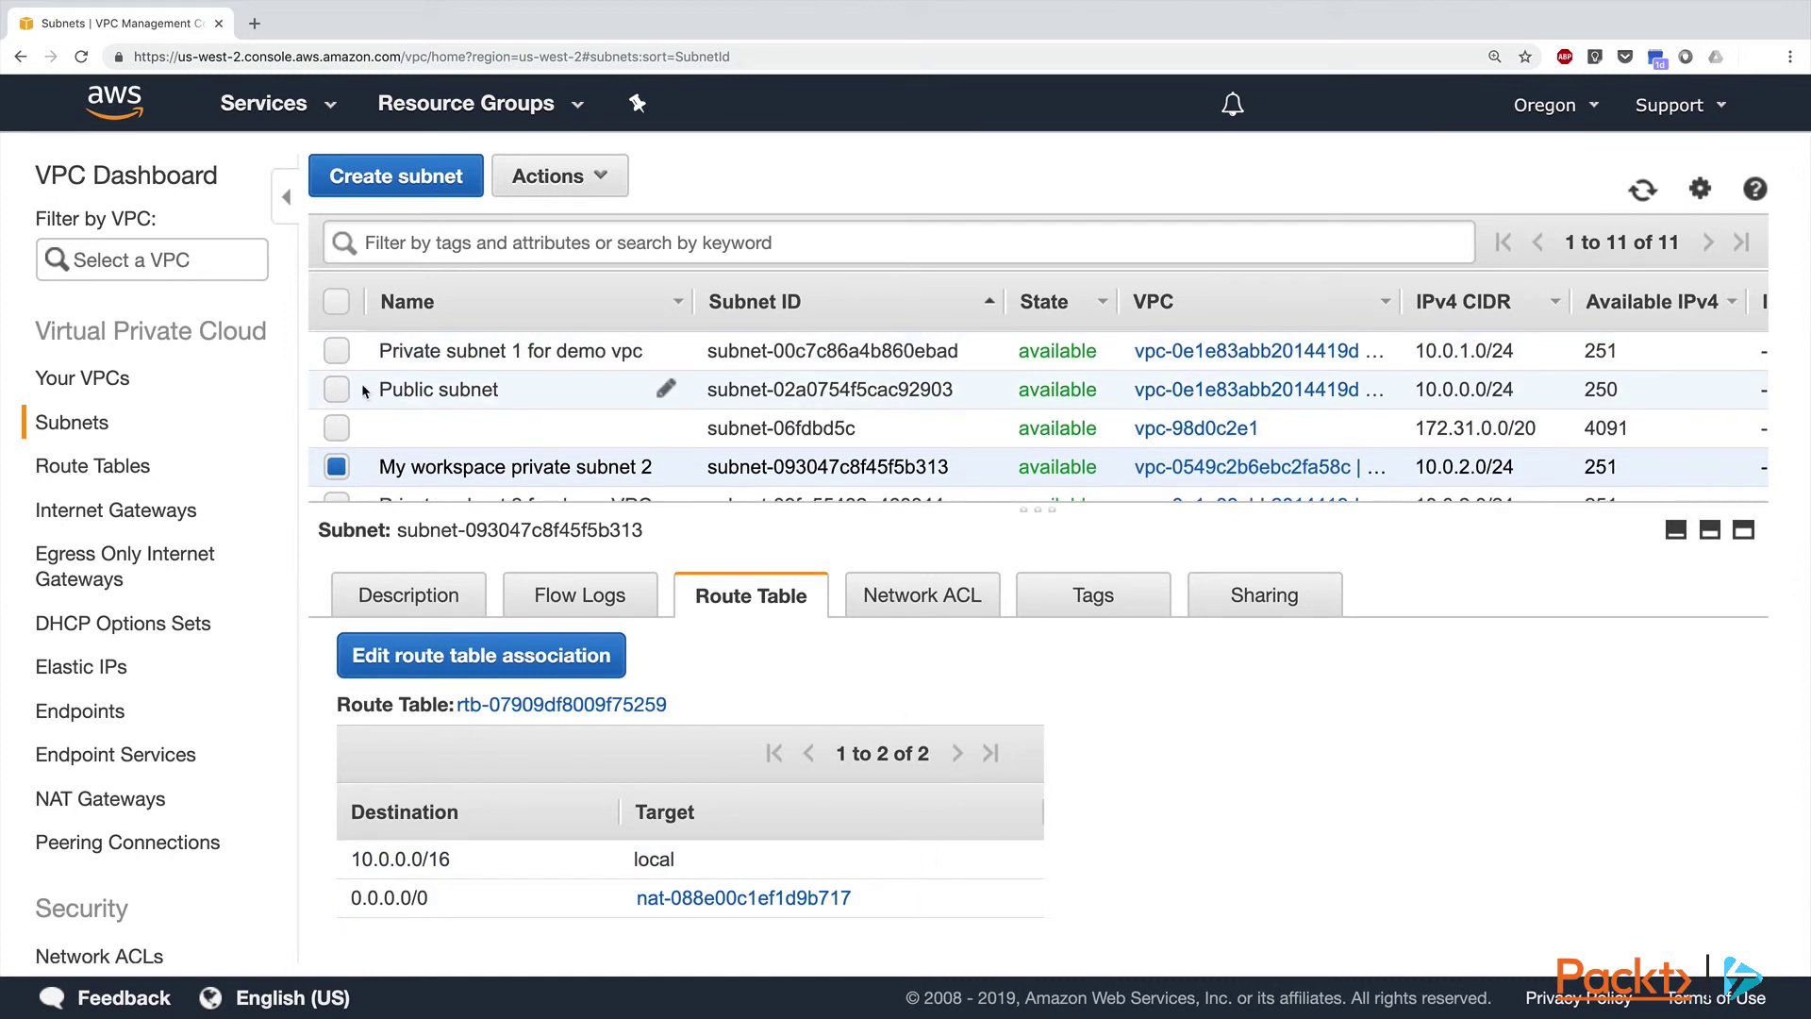
{"action": "left_click", "coordinate": [338, 391]}
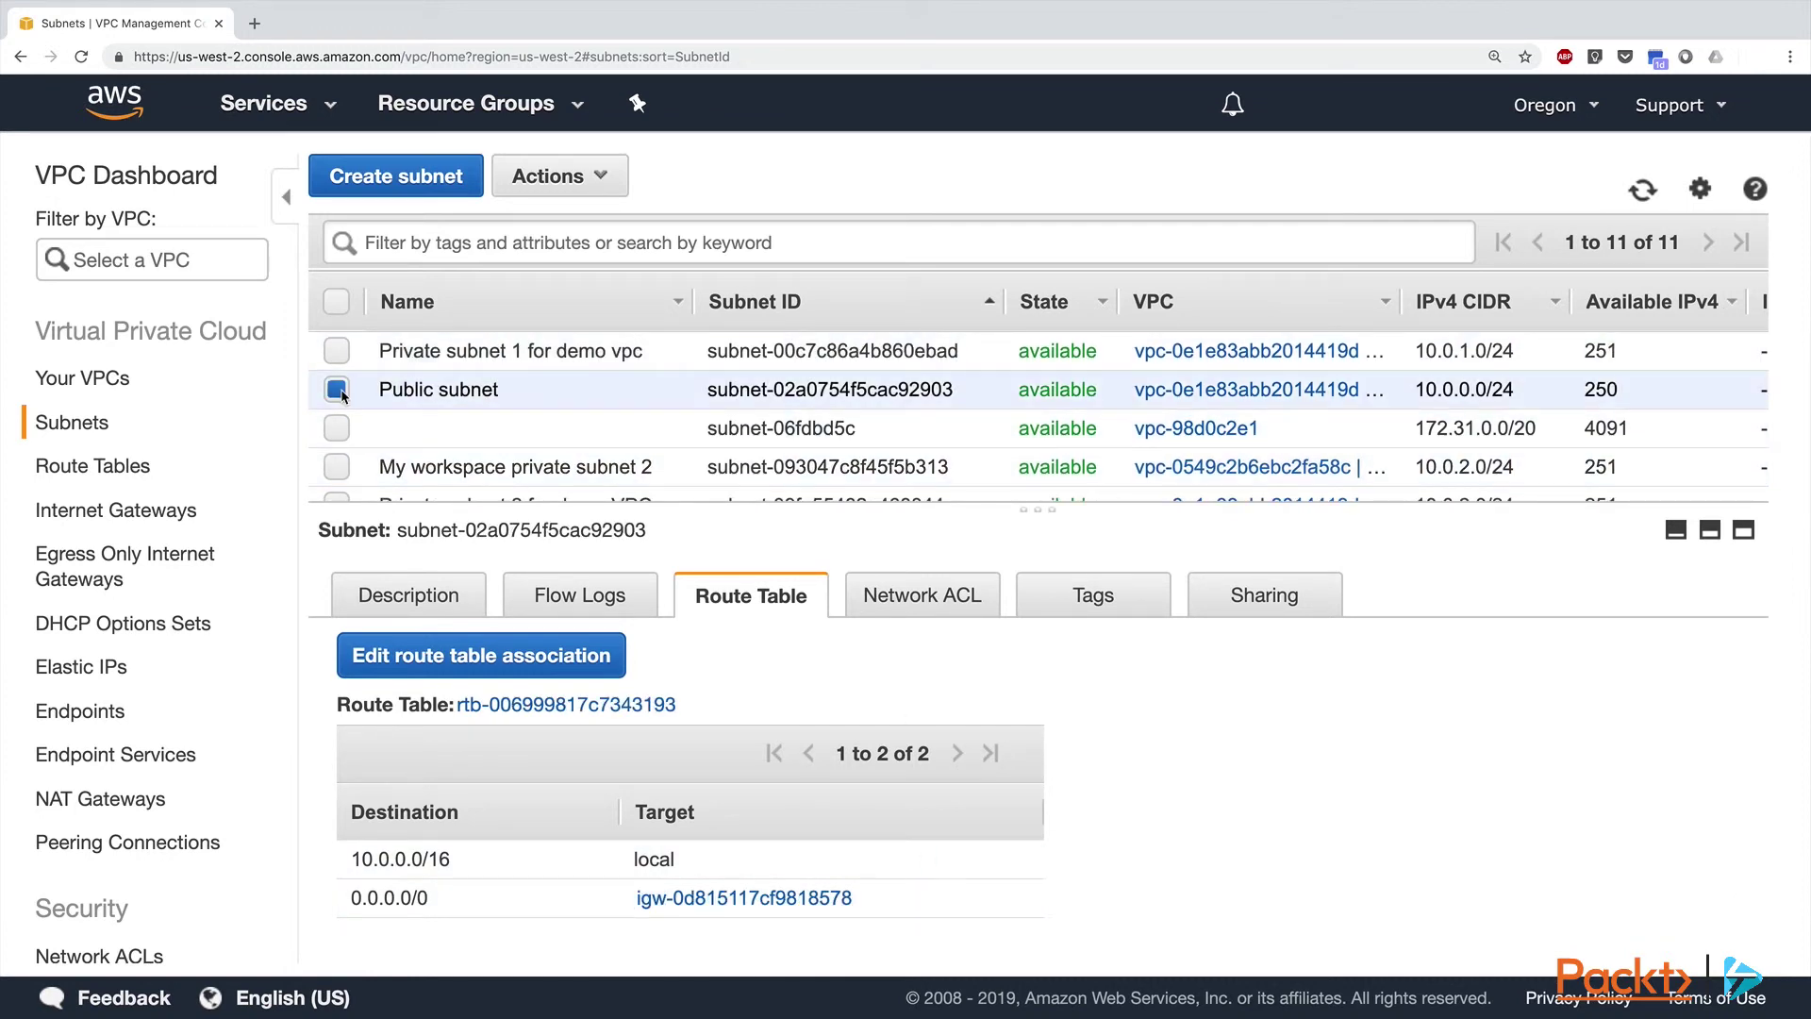